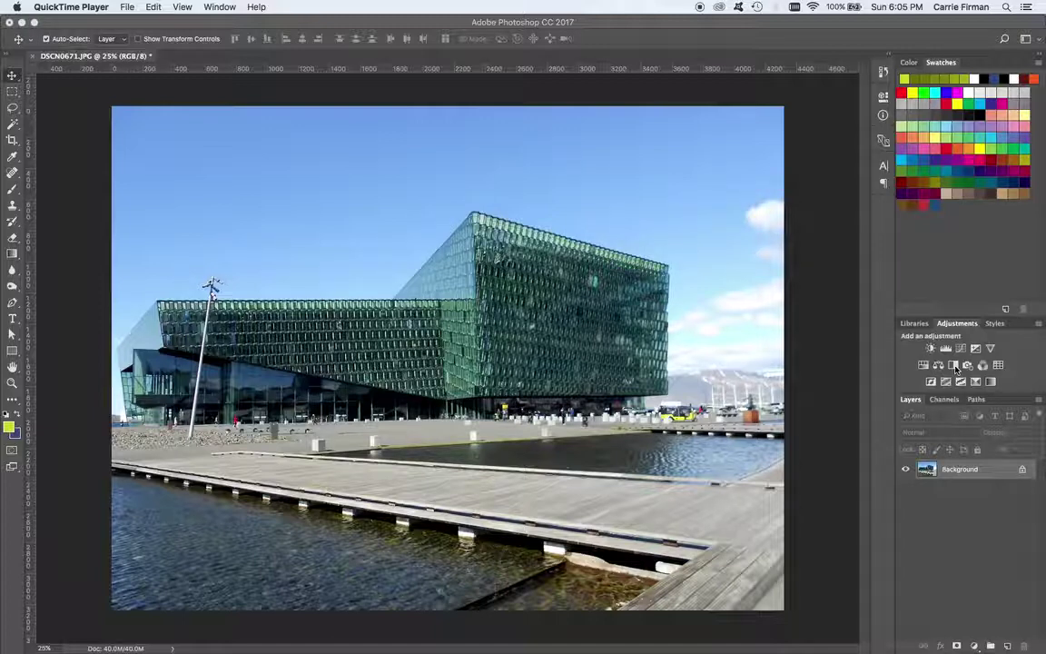
Step: Make sure the adjustments are available and add a Black & White adjustment layer above the Background photo
left_click(829, 375)
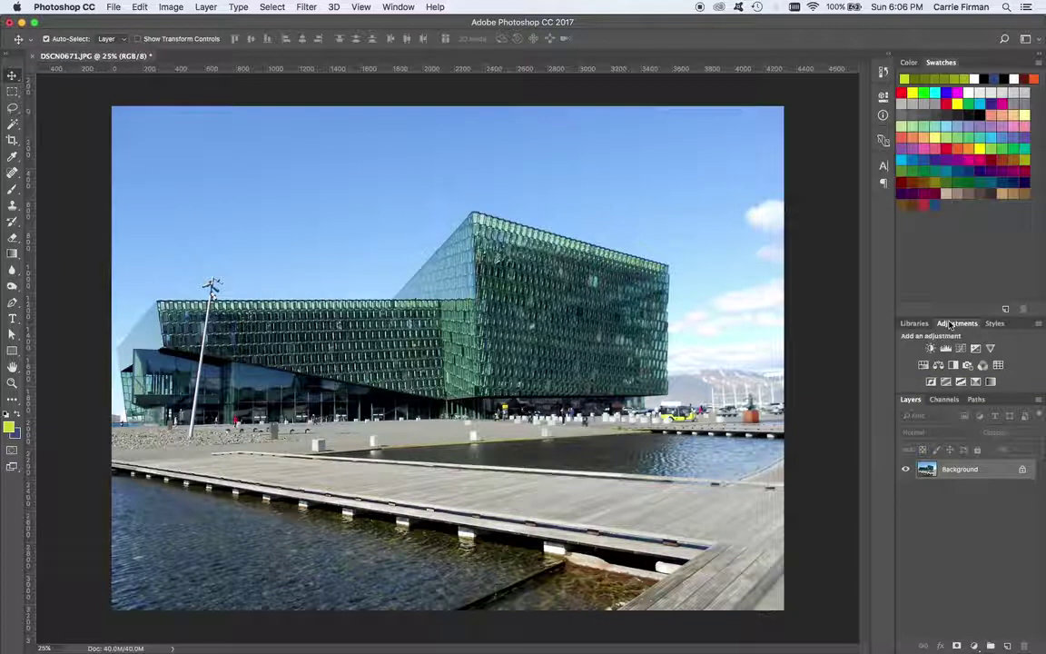
left_click(398, 7)
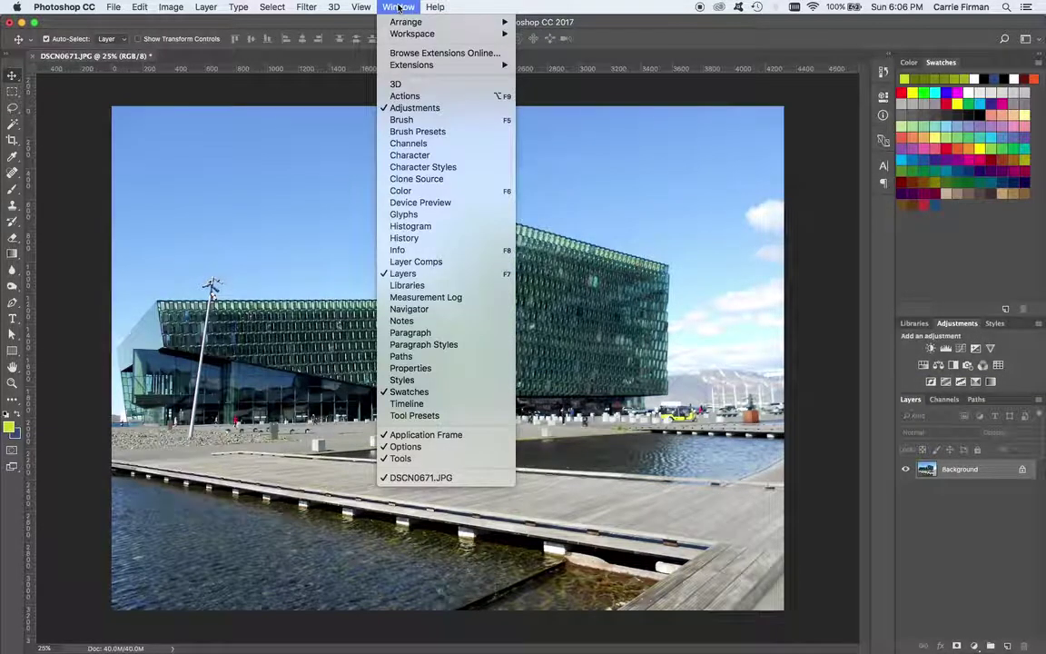
left_click(408, 108)
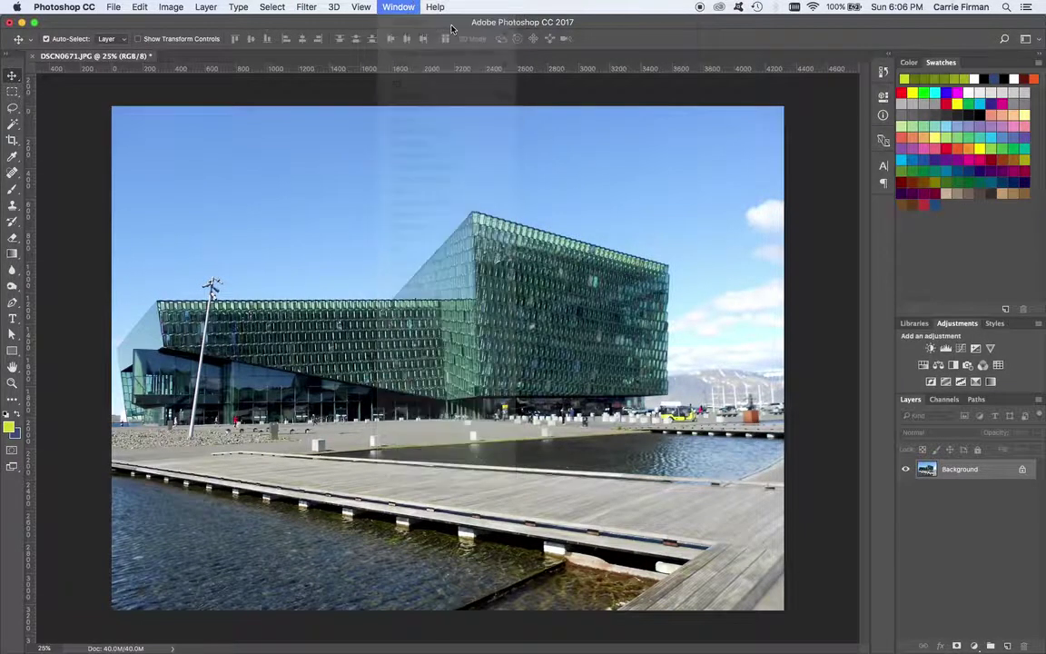
left_click(954, 365)
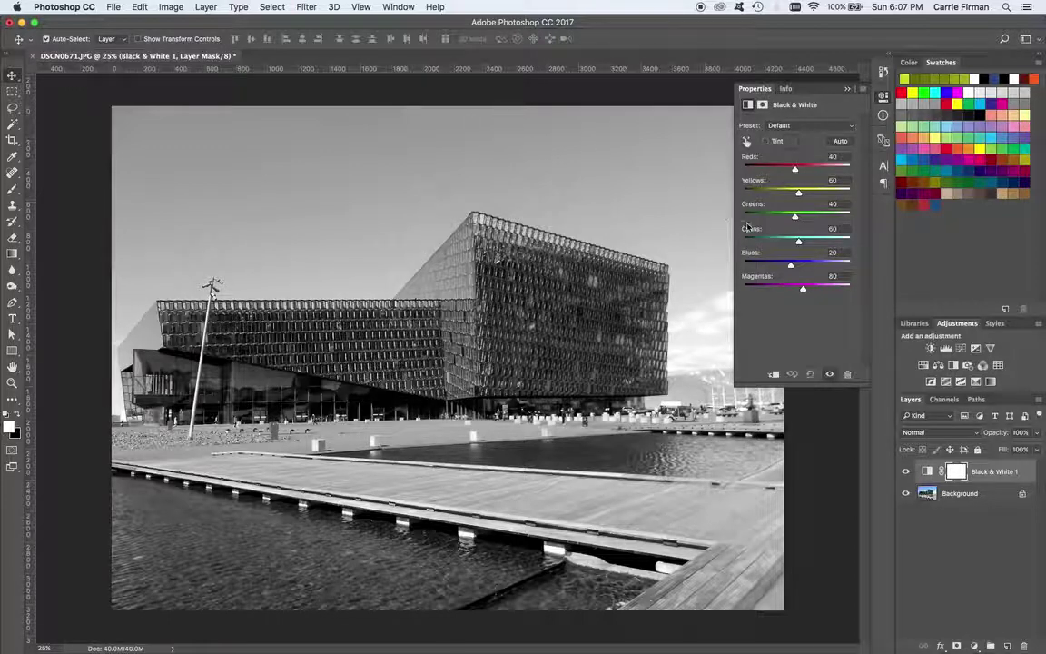
Step: Set the Black & White adjustment to Yellows 62, Greens 82, Cyans 3, Blues 65 and Magentas 33
left_click_drag(798, 193, 793, 288)
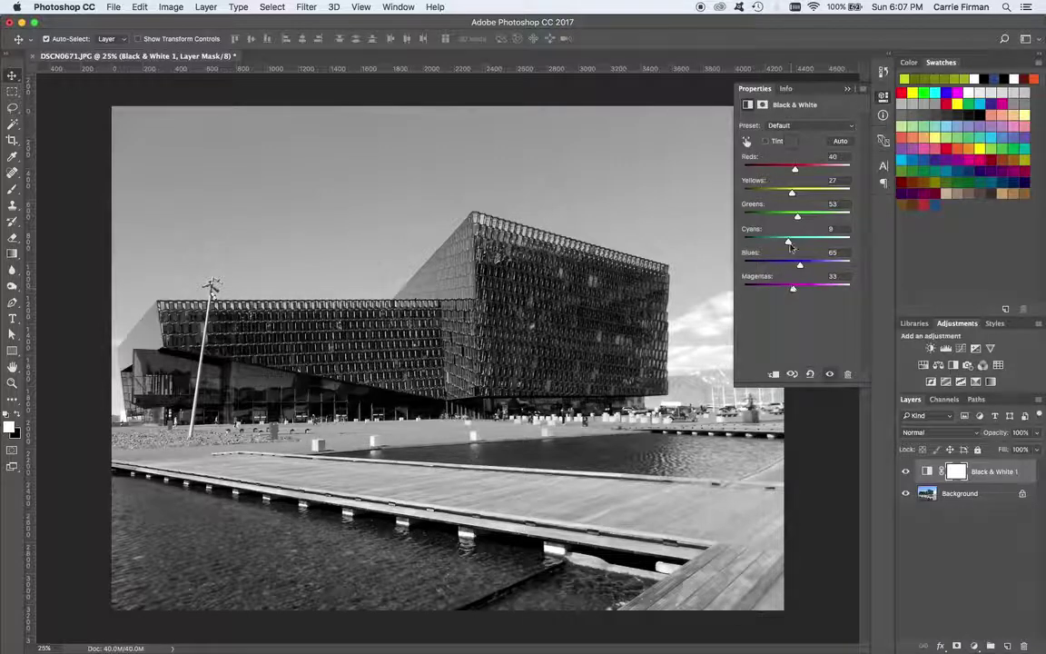
mouse_move(796, 218)
left_mouse_down()
mouse_move(785, 219)
mouse_move(812, 218)
mouse_move(811, 198)
mouse_move(826, 198)
mouse_move(791, 196)
mouse_move(800, 196)
left_mouse_up()
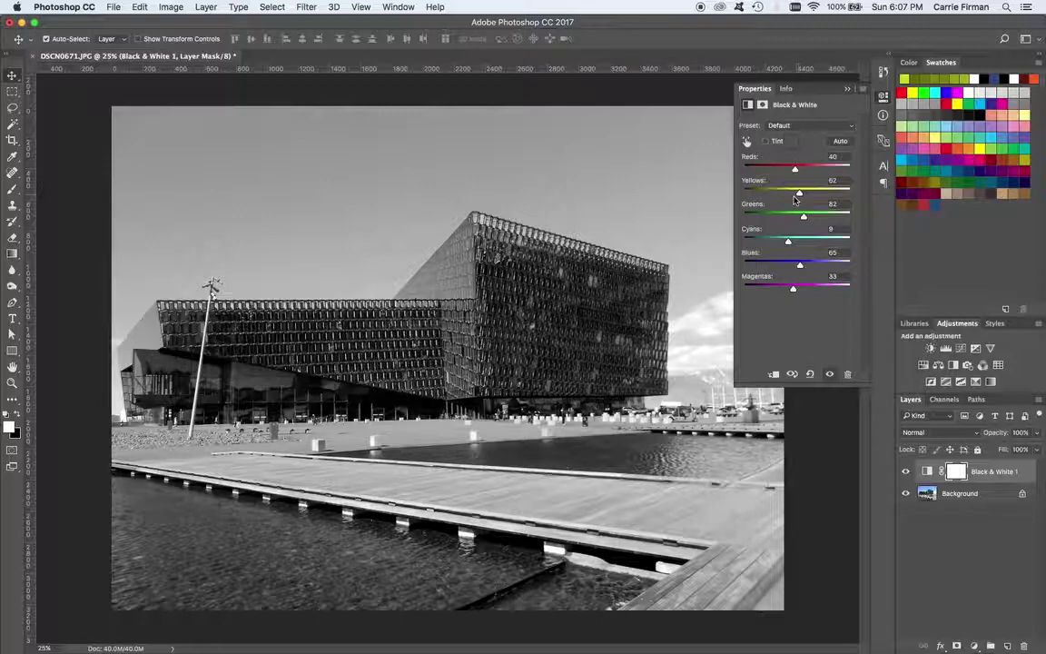
left_click_drag(789, 241, 787, 243)
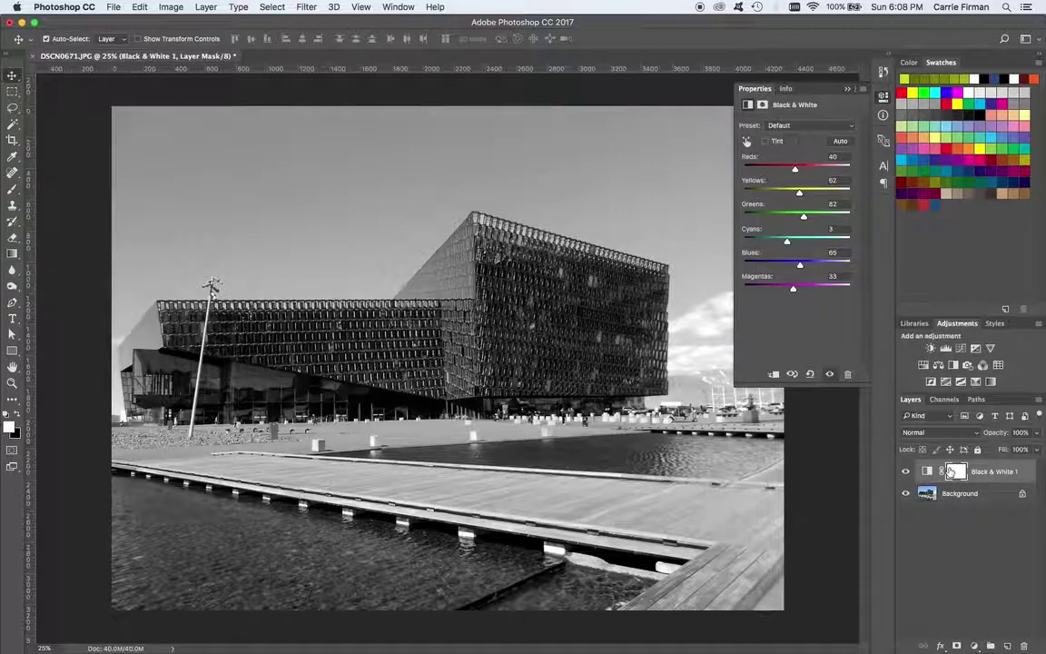
Step: Check the document's color mode, and hide and reshow the Black & White layer to compare it with the original photo
left_click_drag(961, 472, 955, 472)
left_click(170, 7)
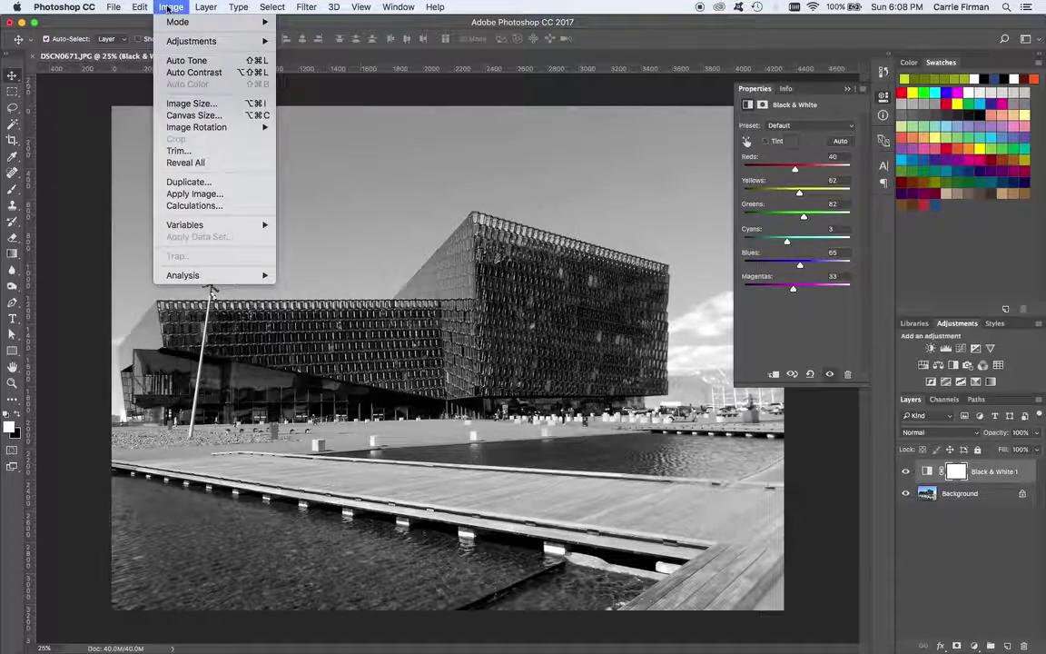
mouse_move(169, 24)
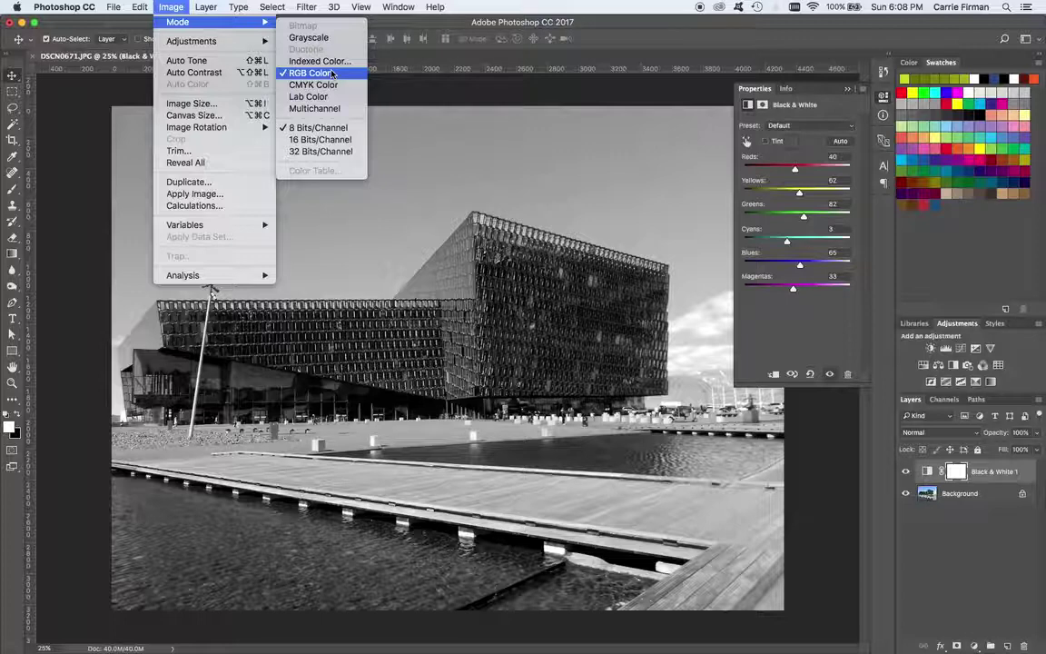
left_click(148, 9)
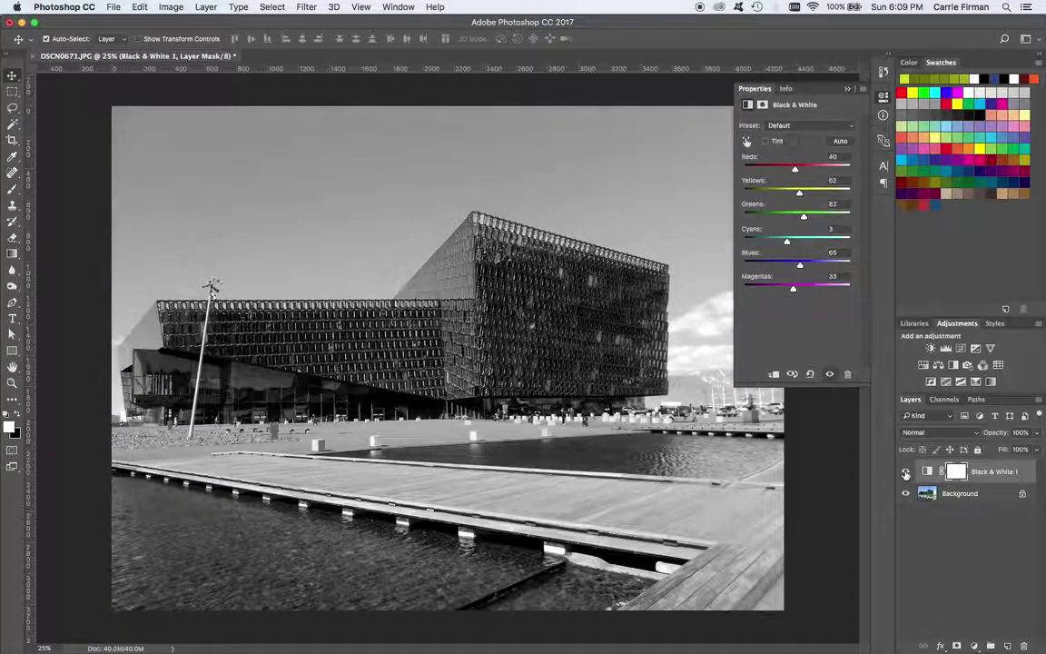
left_click(905, 473)
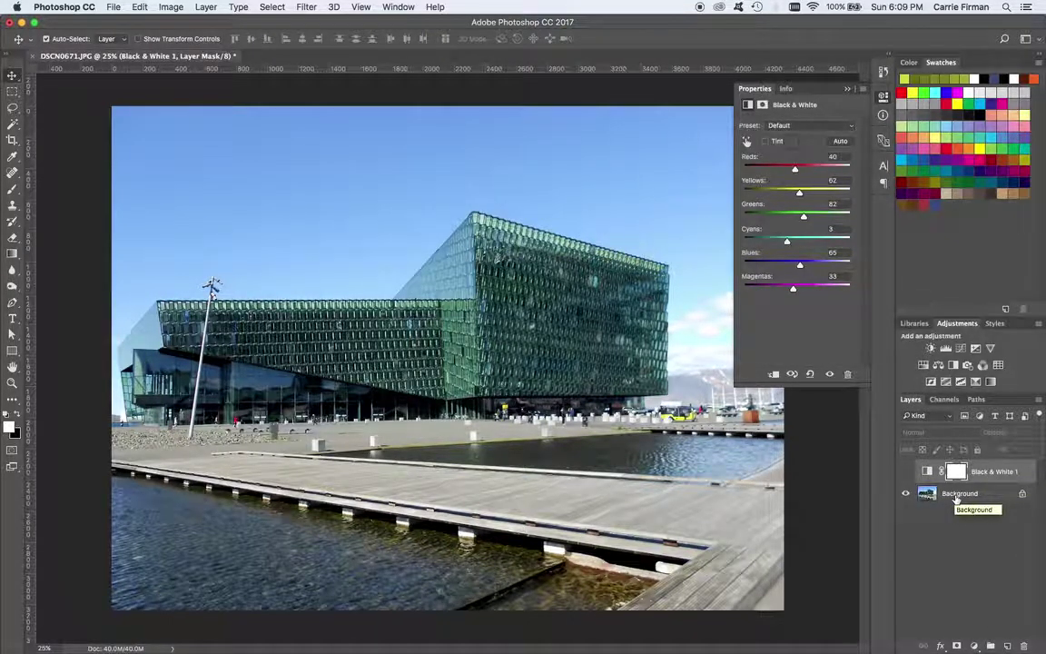
left_click(906, 471)
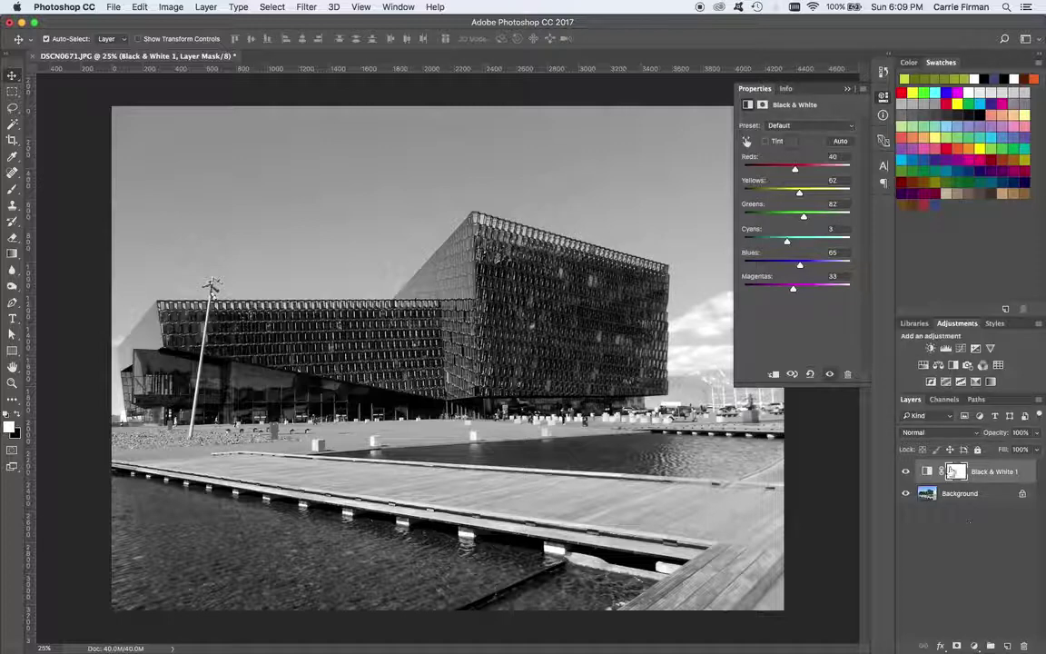
Step: Save a TIFF copy without layers to the Desktop as DSCN0671-rgb_bw.tif, accepting the TIFF options
left_click(112, 8)
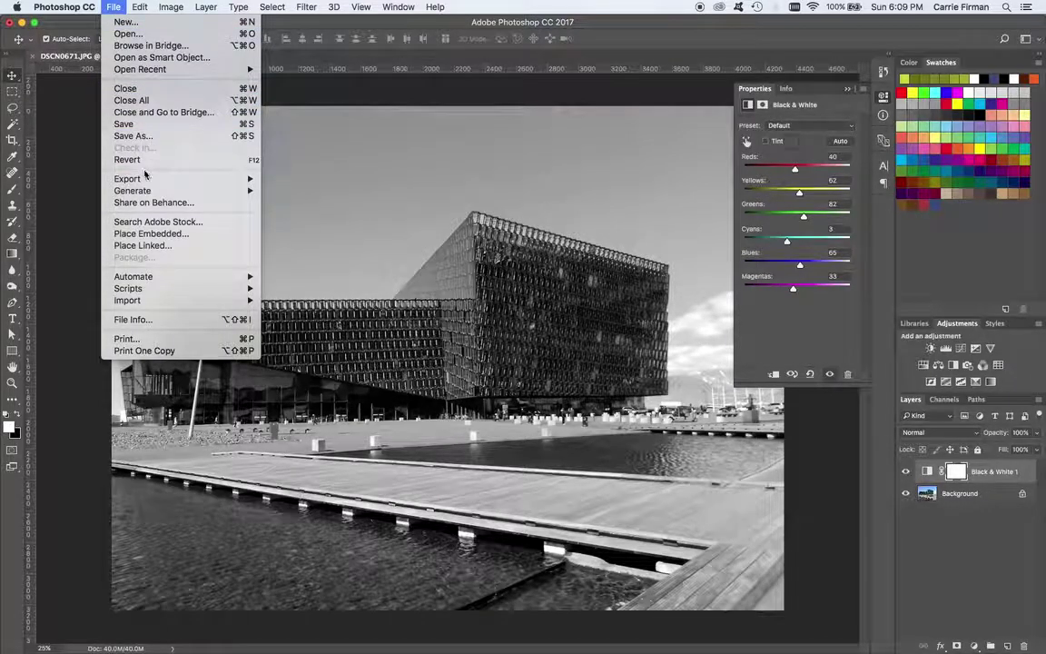
left_click(143, 136)
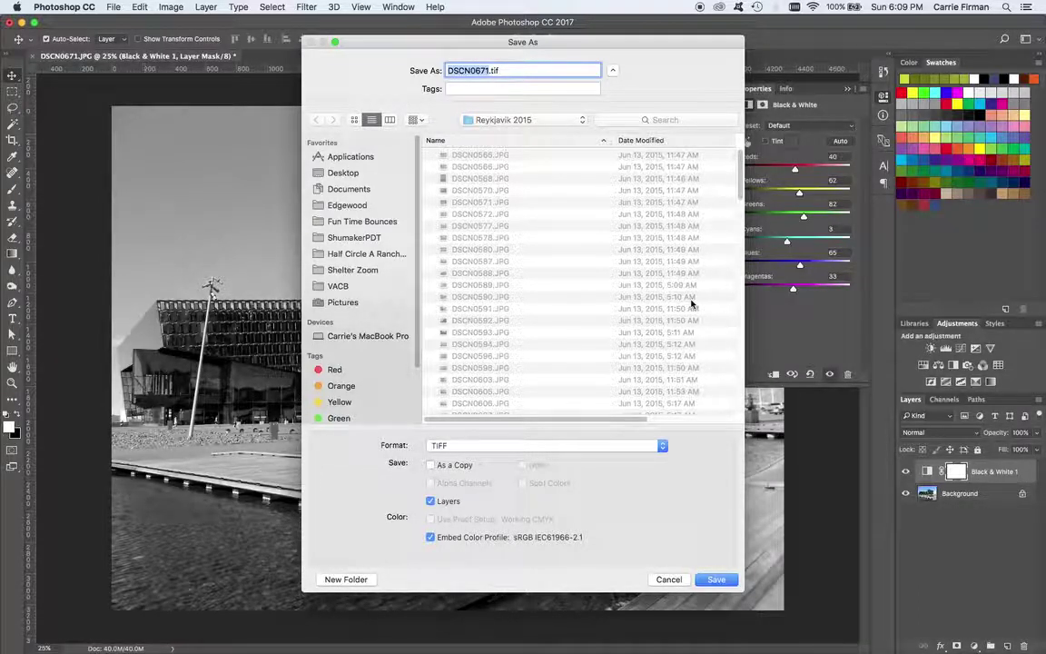
key("super+shift+d")
left_click(489, 70)
type("-rgb")
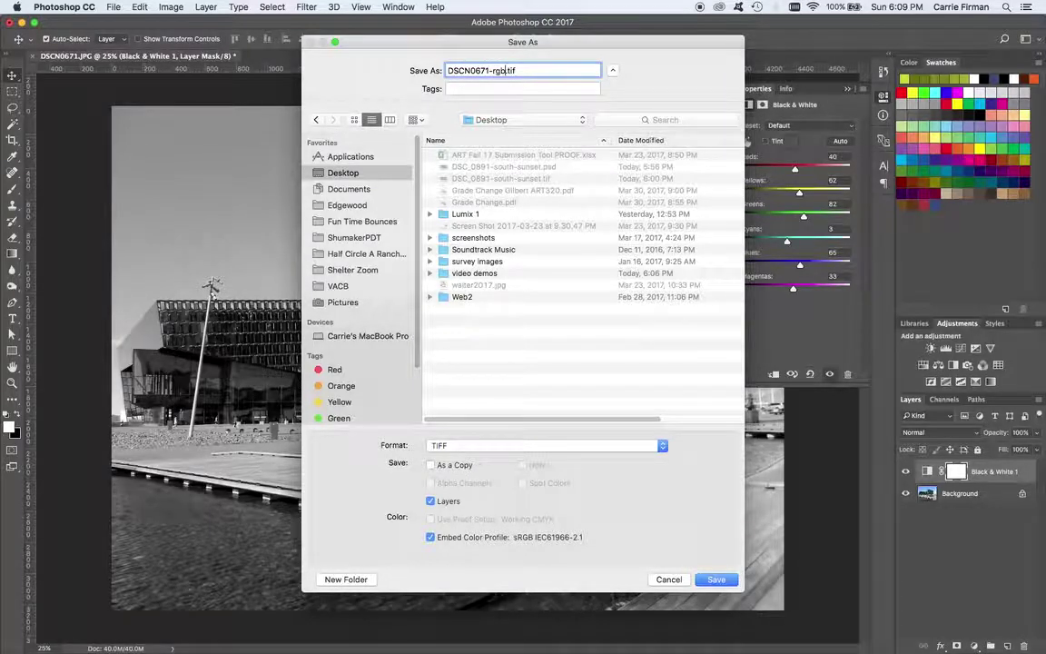
type("_bw")
left_click(449, 501)
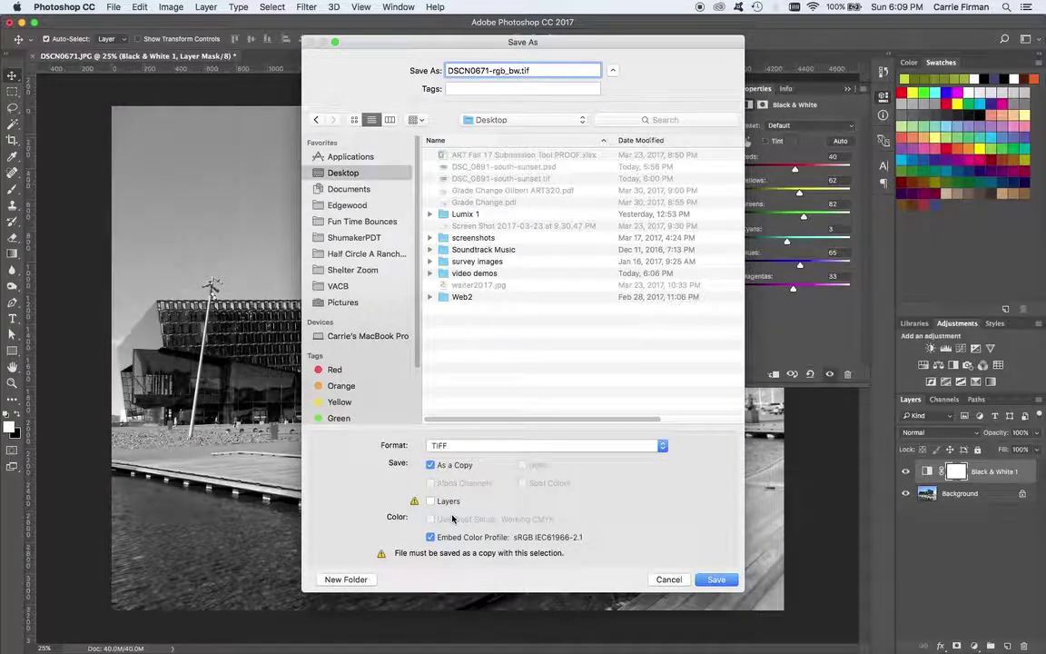
left_click(716, 580)
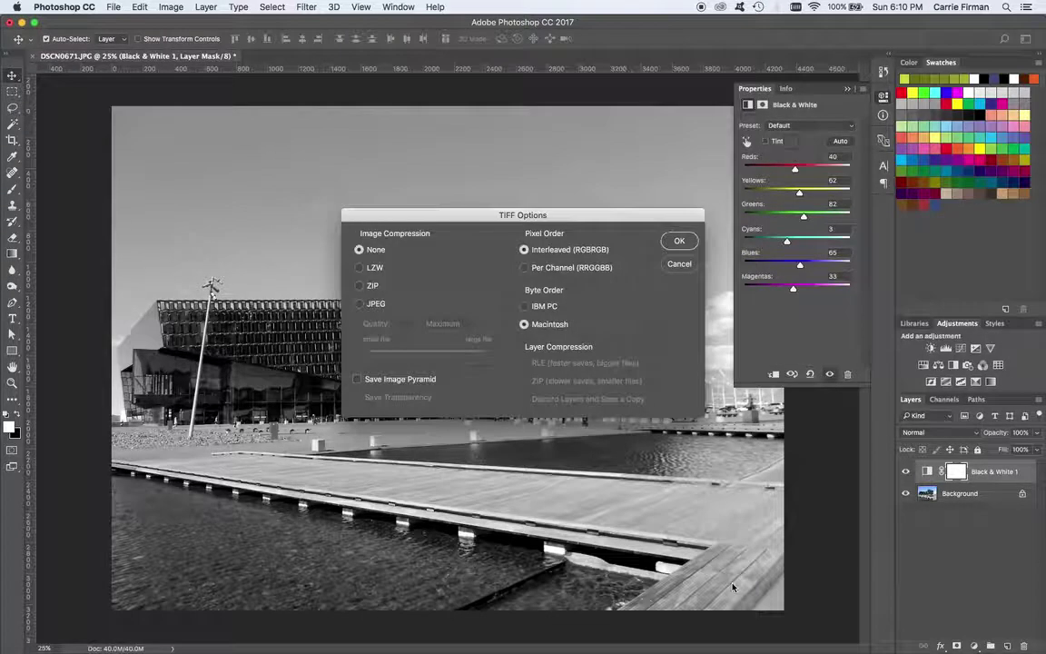
left_click(681, 243)
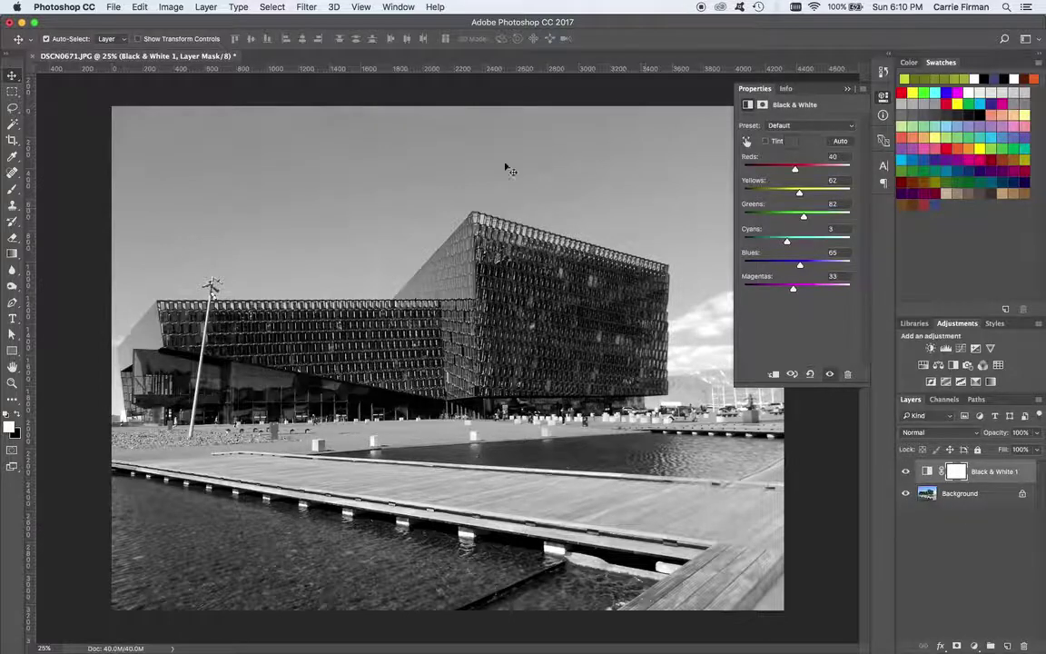
Step: Try converting the image to CMYK Color with the adjustment layer discarded, and undo the conversion
left_click(170, 9)
mouse_move(155, 24)
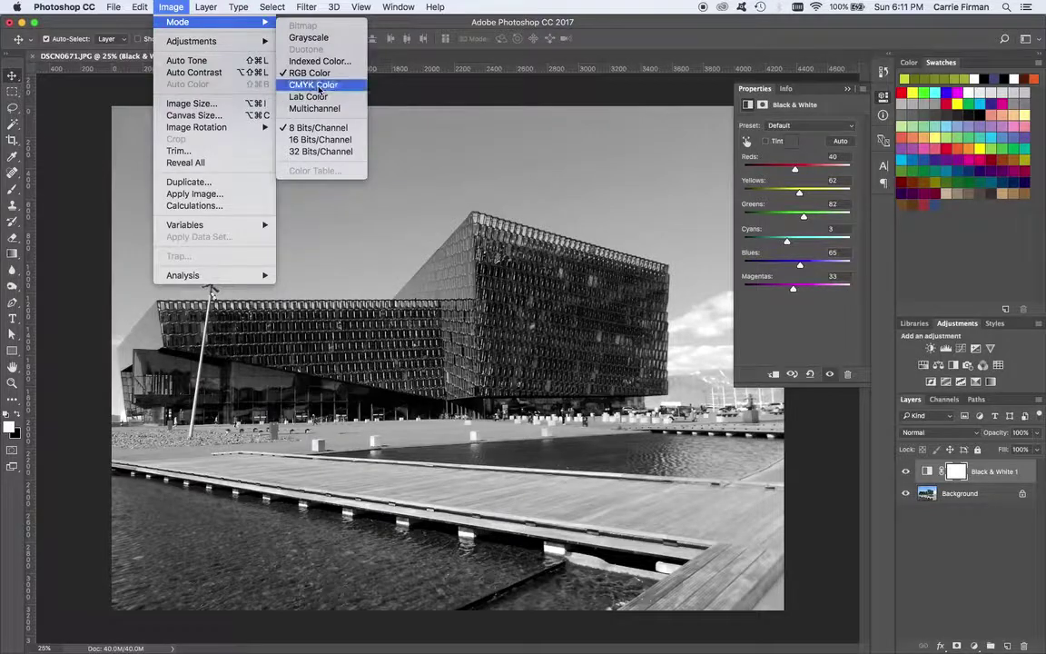
left_click(319, 86)
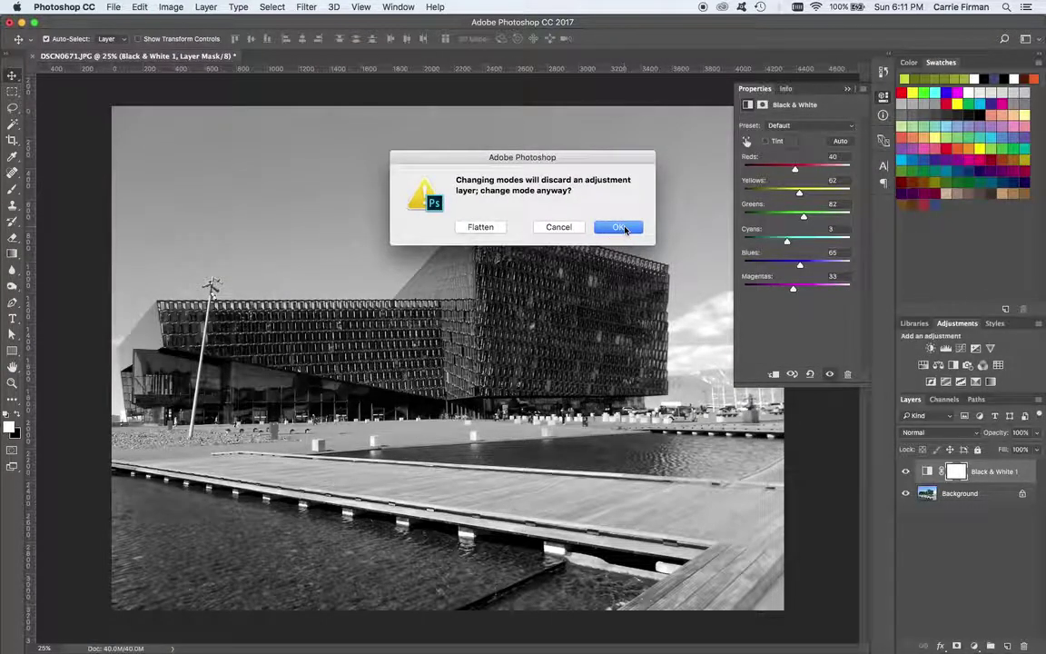
left_click(620, 228)
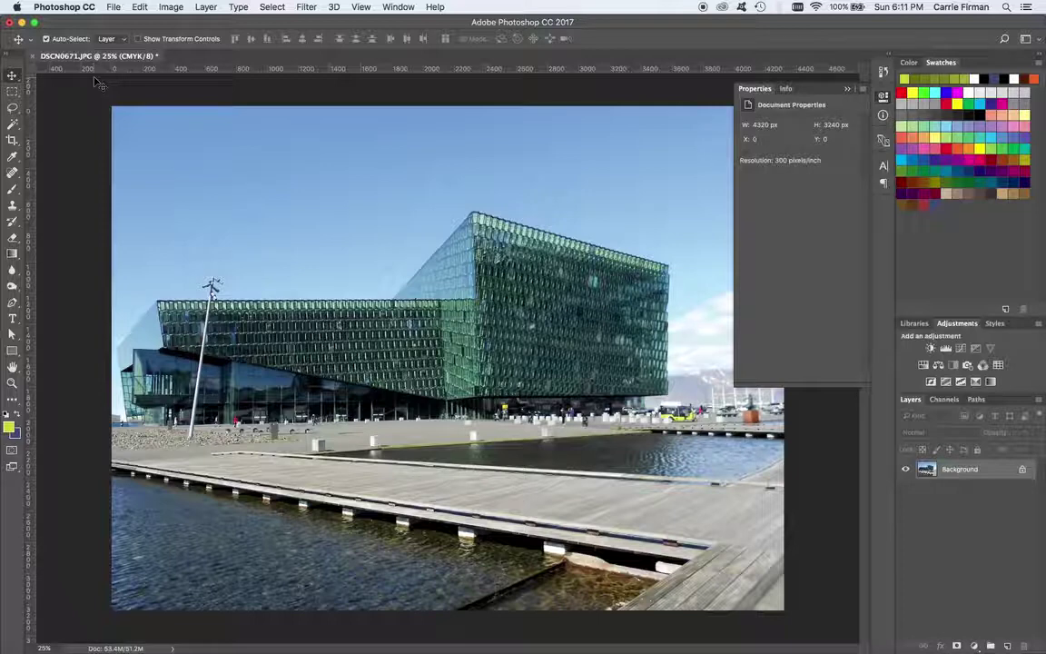
key("super+z")
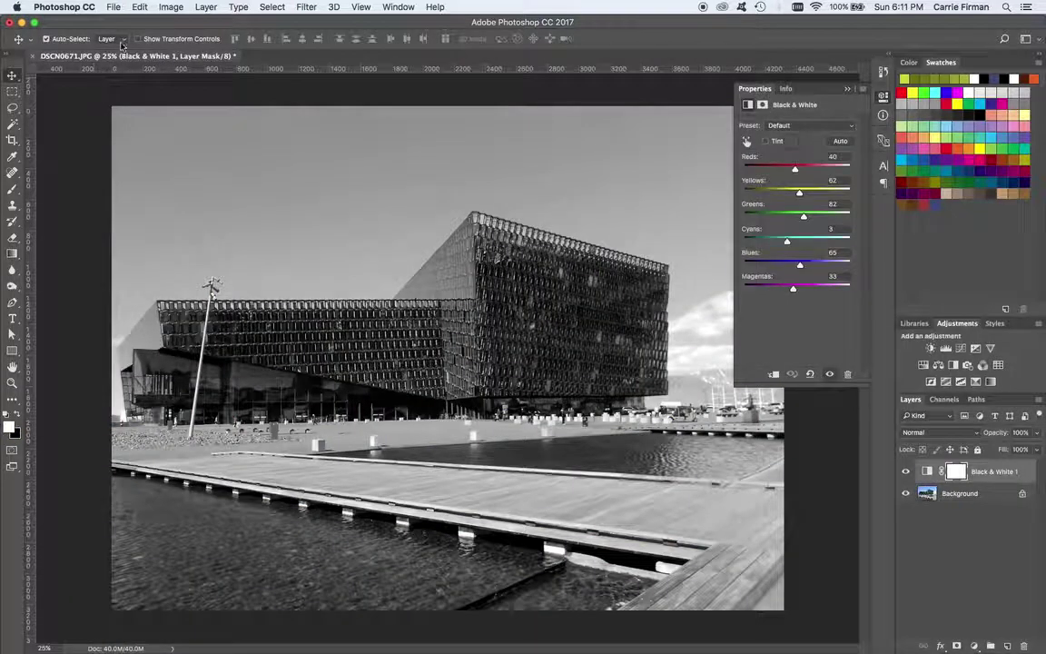
Step: Convert the image to CMYK Color, flattening the Black & White adjustment into the Background
left_click(171, 6)
mouse_move(181, 22)
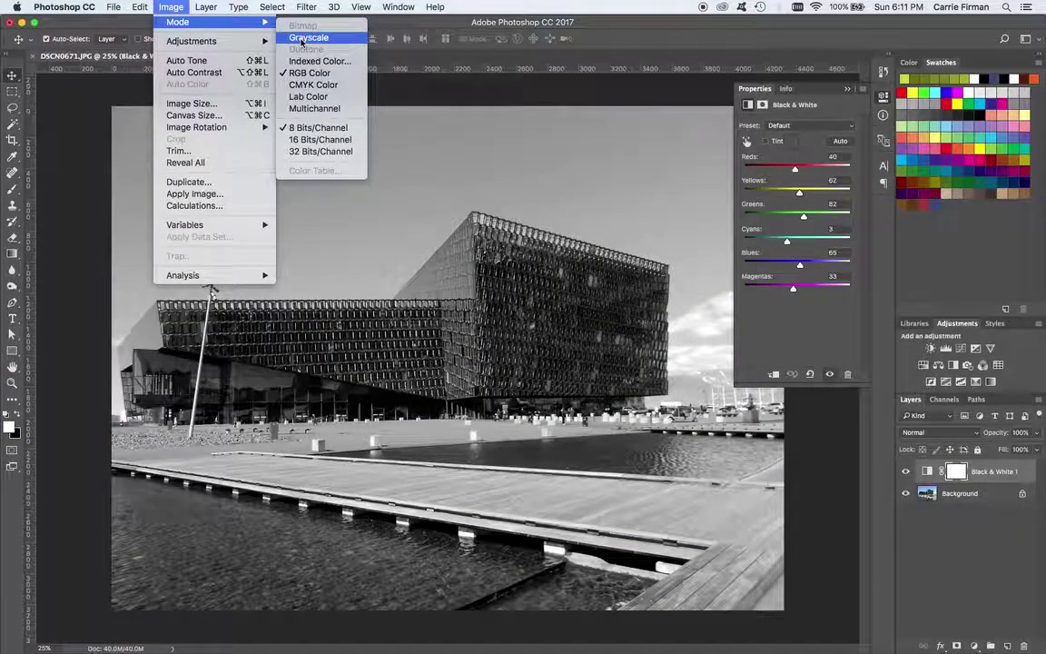
left_click(309, 85)
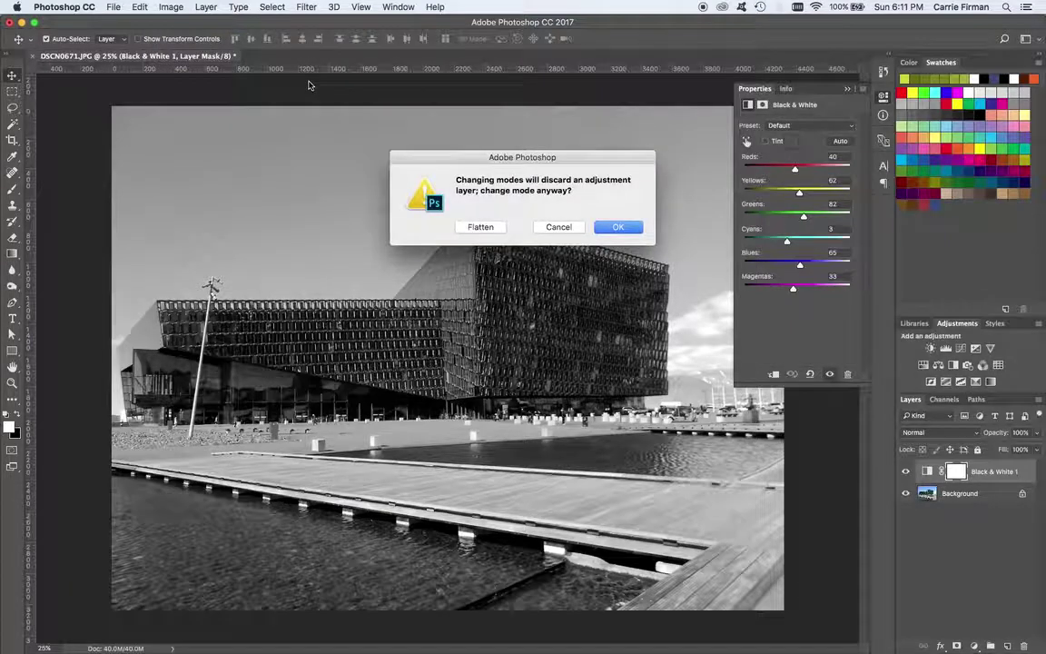
left_click(473, 228)
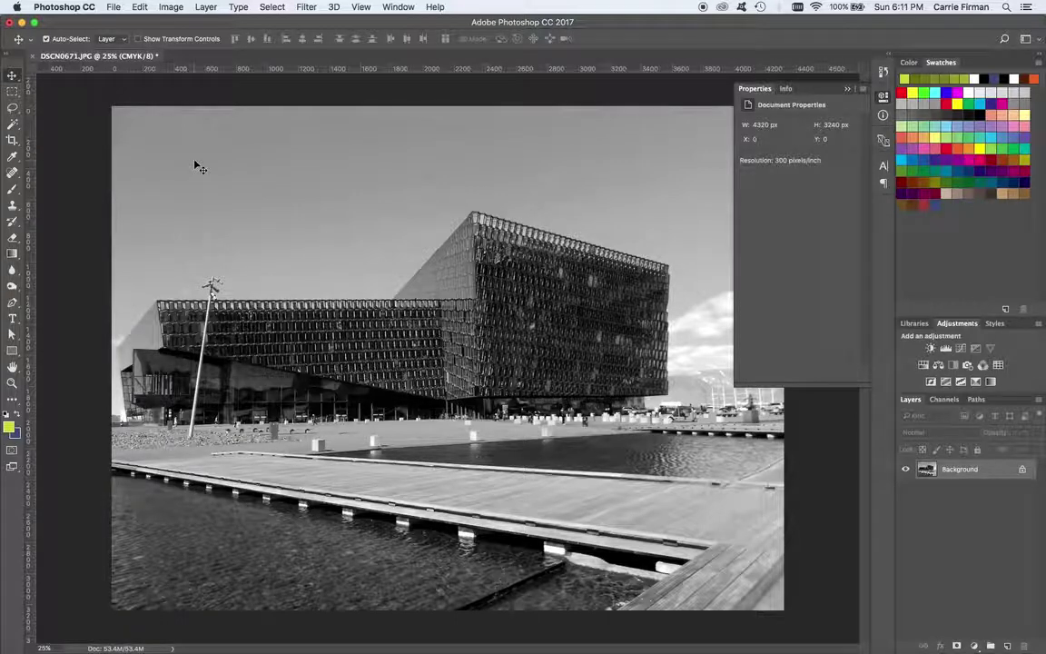
Step: Save the CMYK image to the Desktop in TIFF format as DSCN0671_cmyk_bw.tif, accepting the TIFF options
left_click(114, 8)
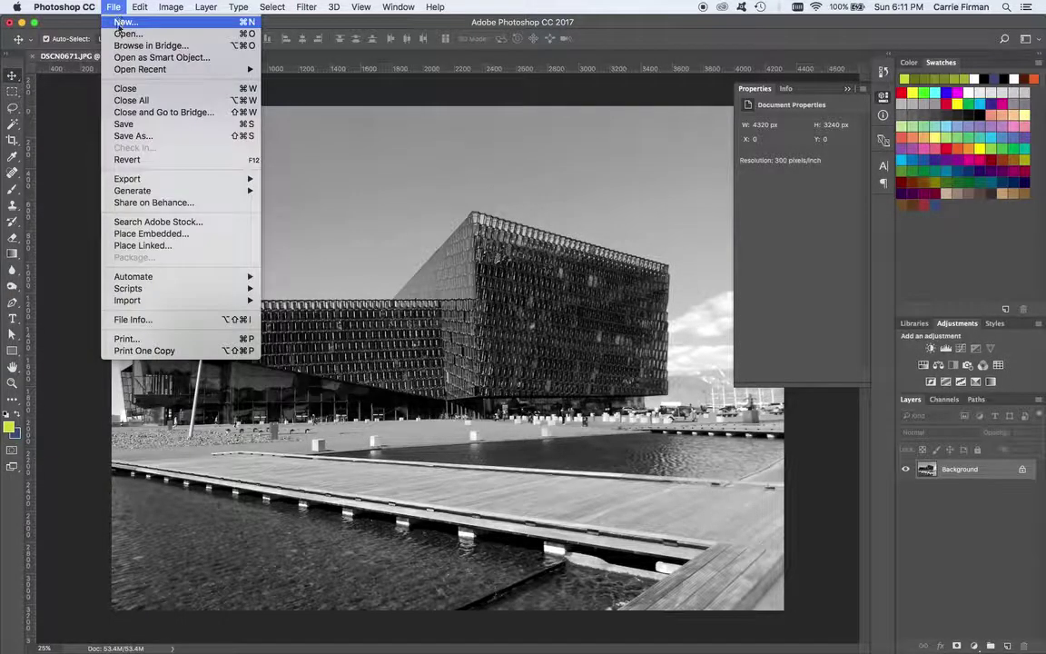
left_click(132, 135)
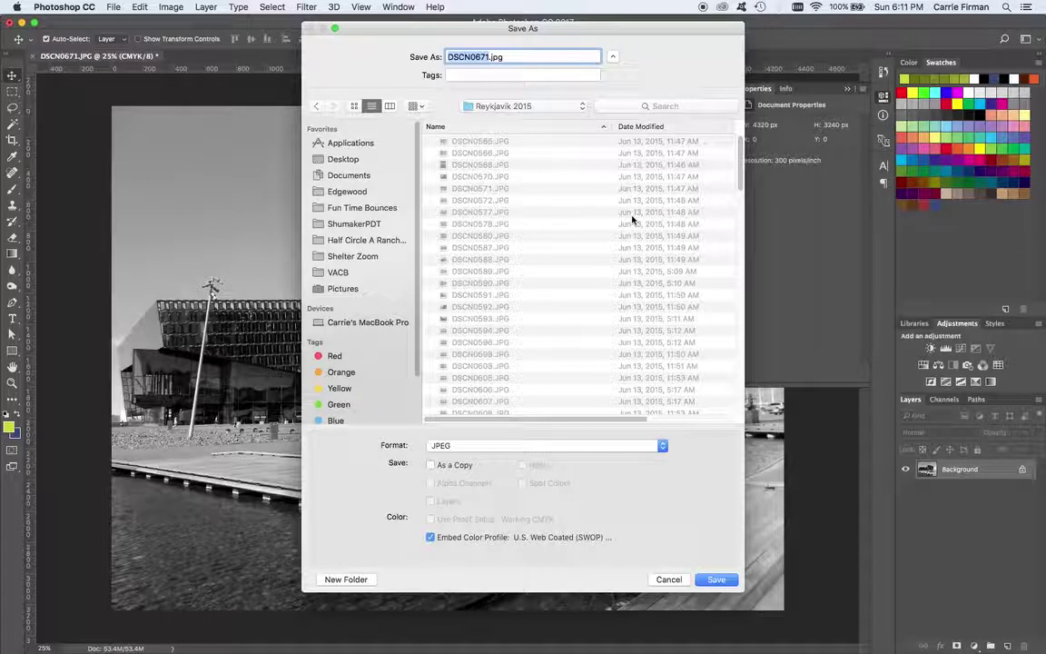
key("Right")
type("_cmyk_bw")
left_click(506, 445)
left_click(499, 528)
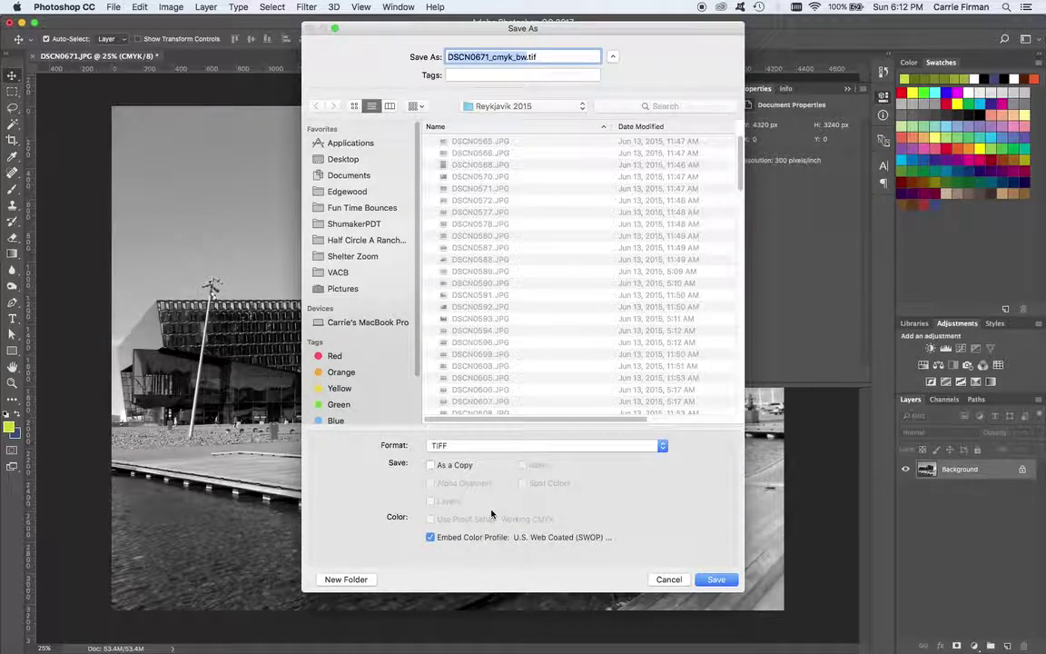
key("super+shift+d")
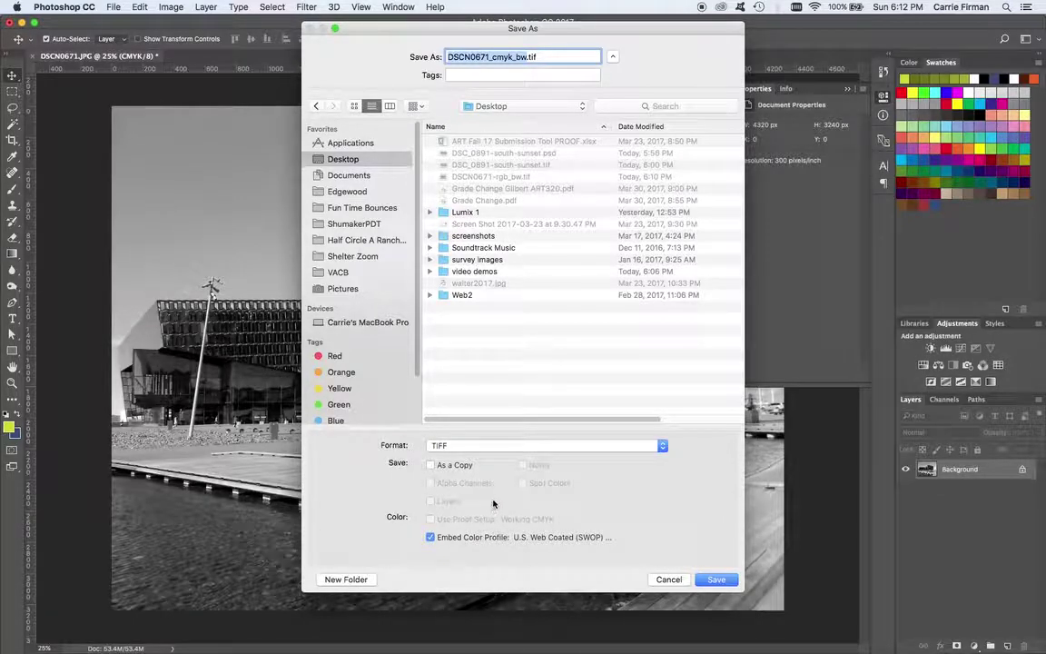
left_click(715, 580)
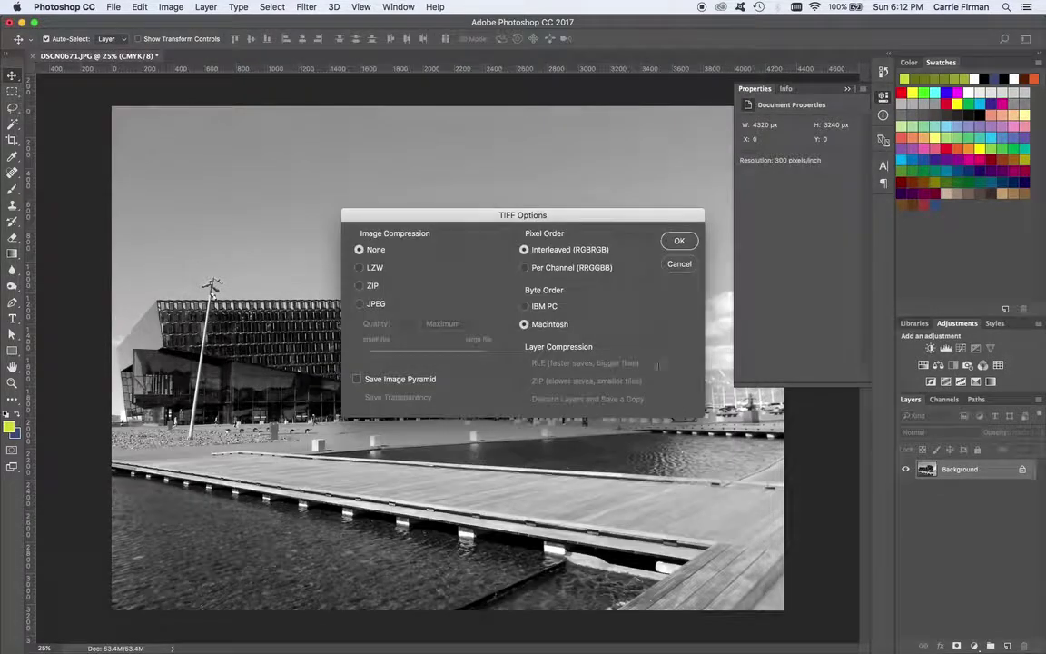
left_click(678, 241)
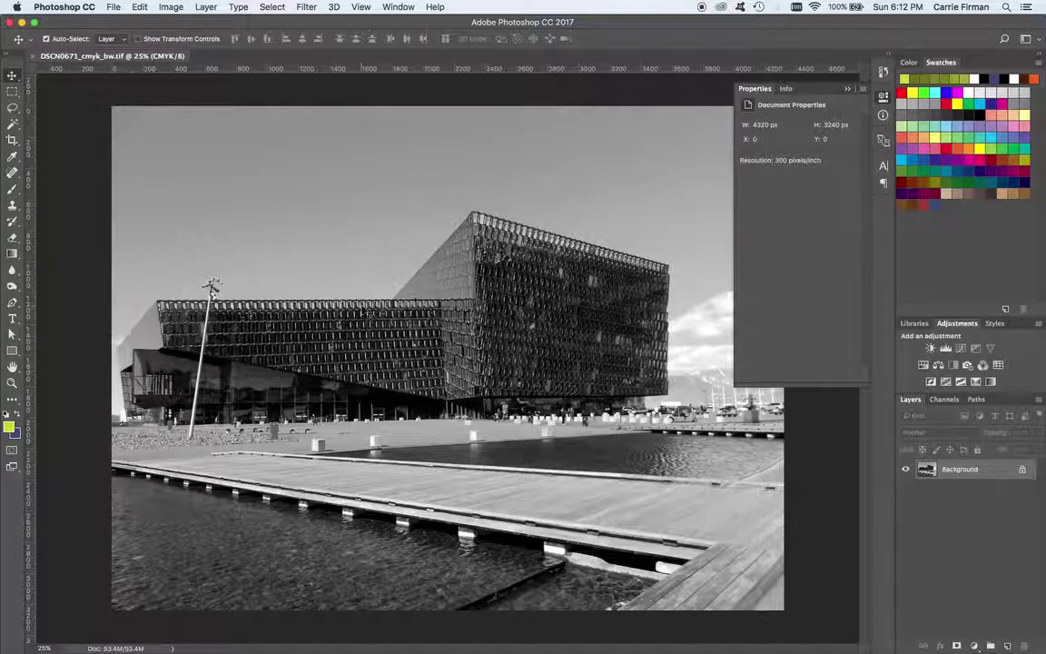
Step: Convert the flattened CMYK image to Grayscale mode, discarding its color information
left_click(171, 8)
mouse_move(182, 22)
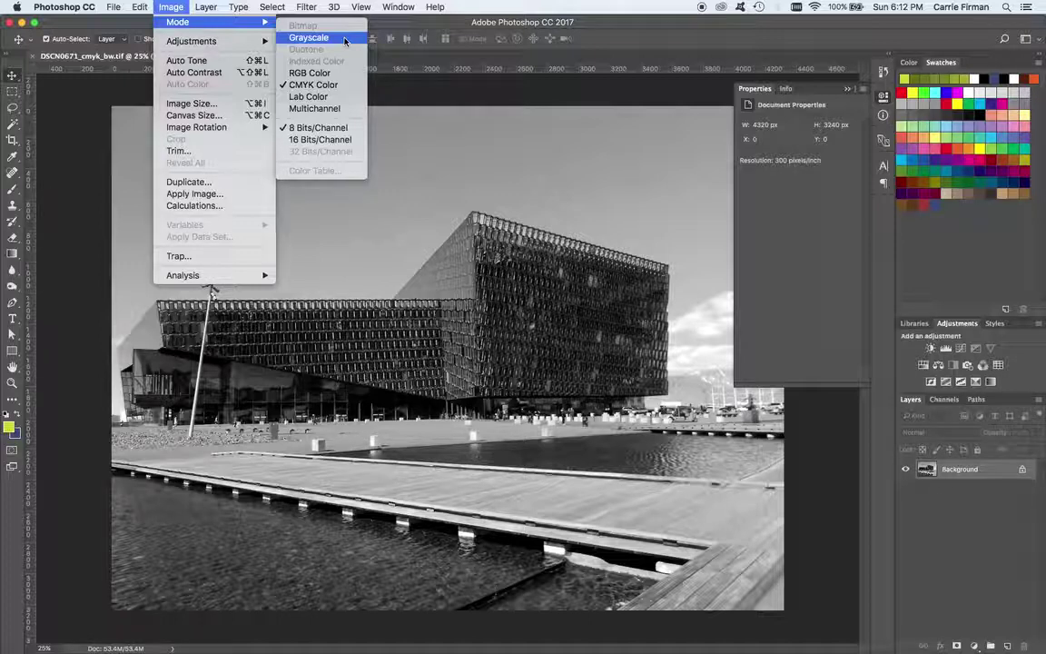
left_click(344, 40)
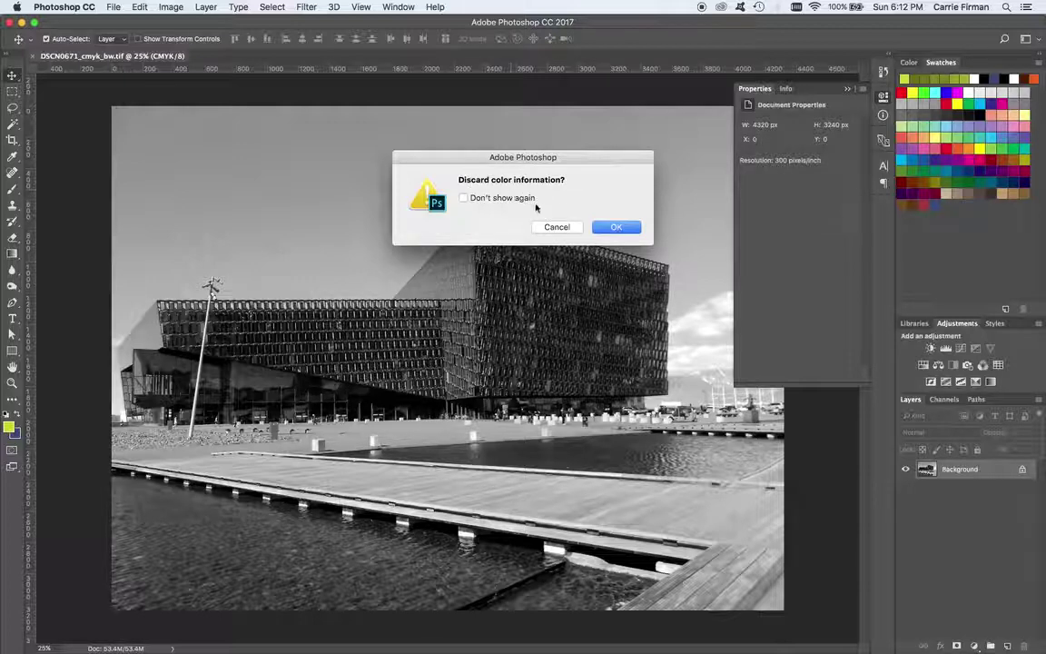
left_click(608, 229)
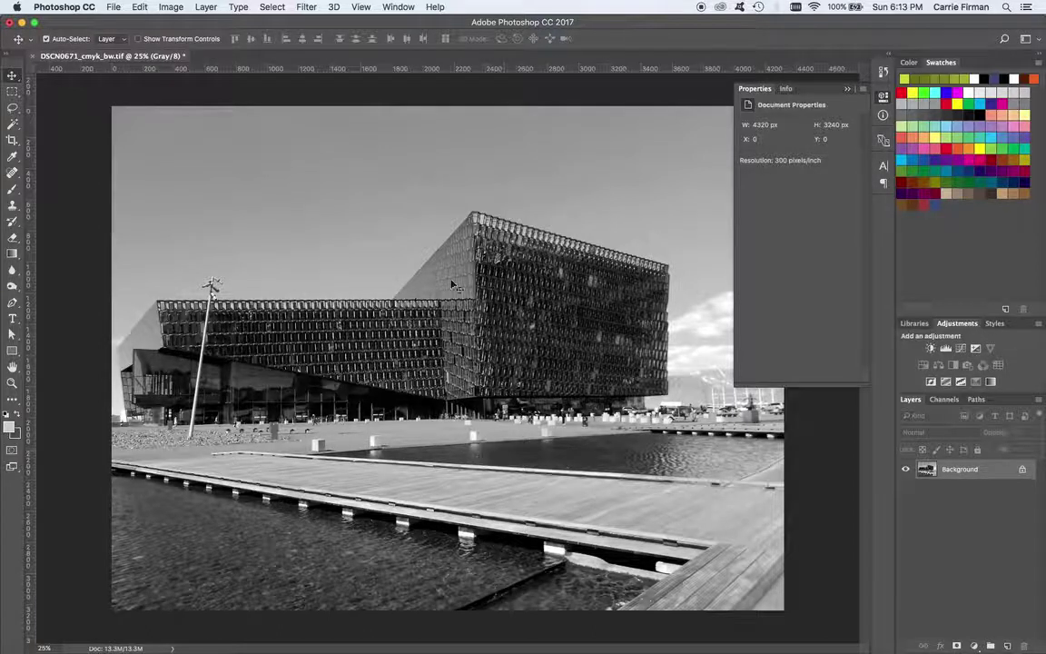
Step: Save the grayscale image to the Desktop in TIFF format as DSCN0671_grayscale.tif, accepting the TIFF options with no image compression
key("super+shift+s")
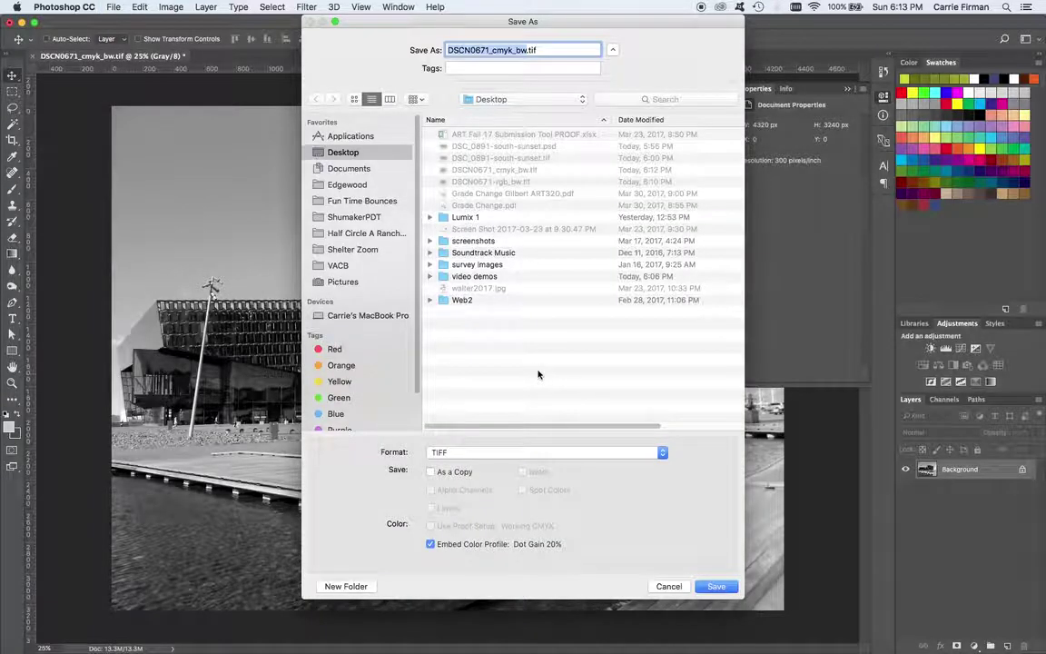
key("Right")
key("BackSpace")
key("BackSpace")
key("BackSpace")
key("BackSpace")
key("BackSpace")
key("BackSpace")
key("BackSpace")
type("grayscale")
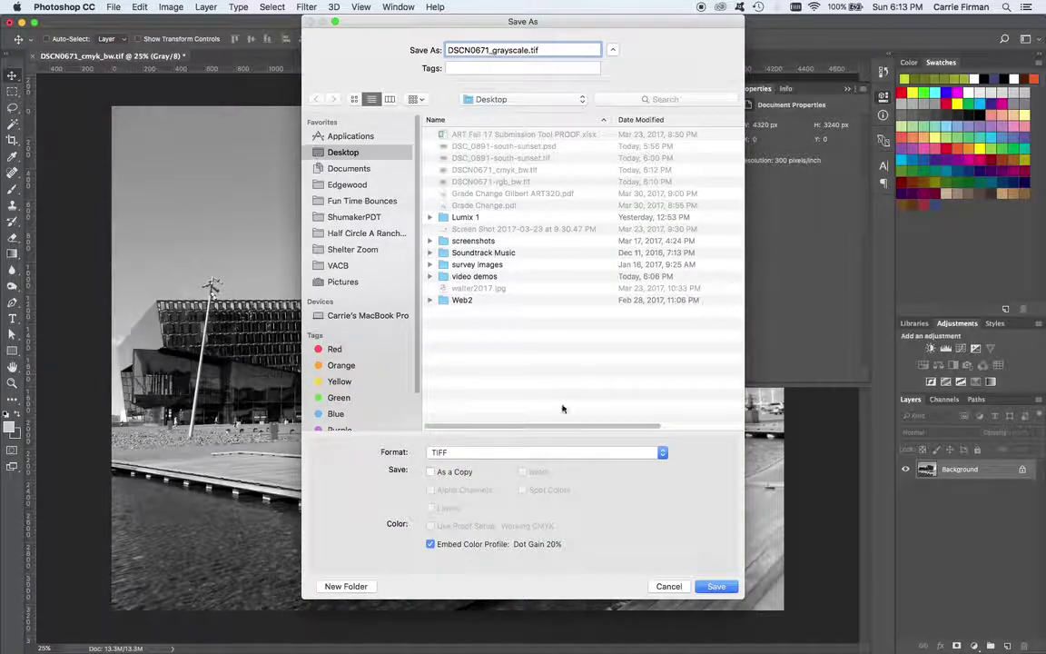
key("Return")
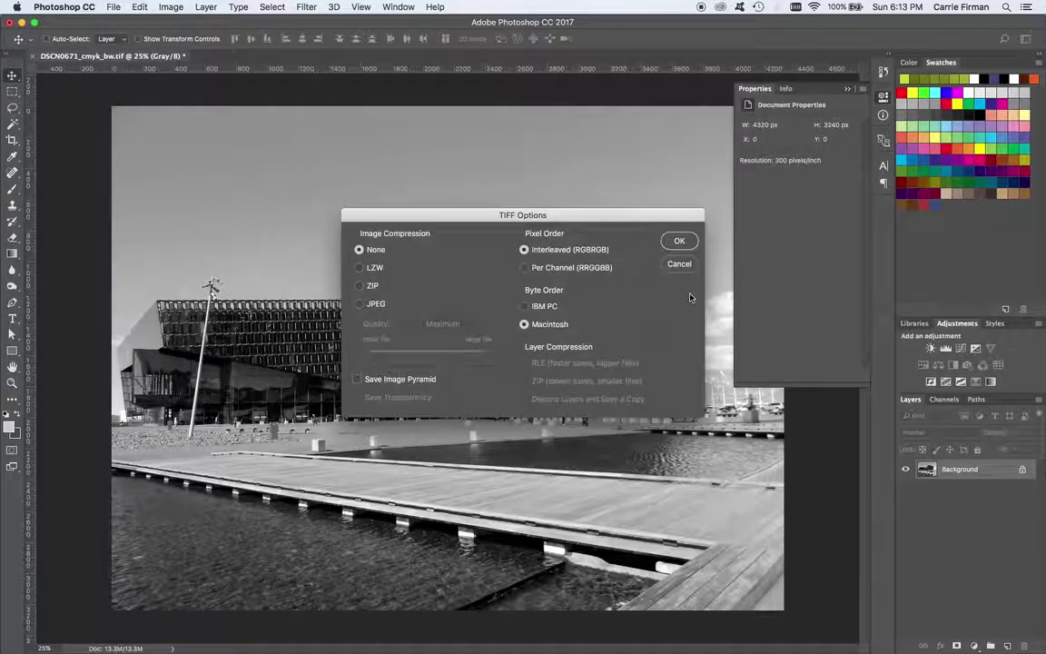
left_click(680, 241)
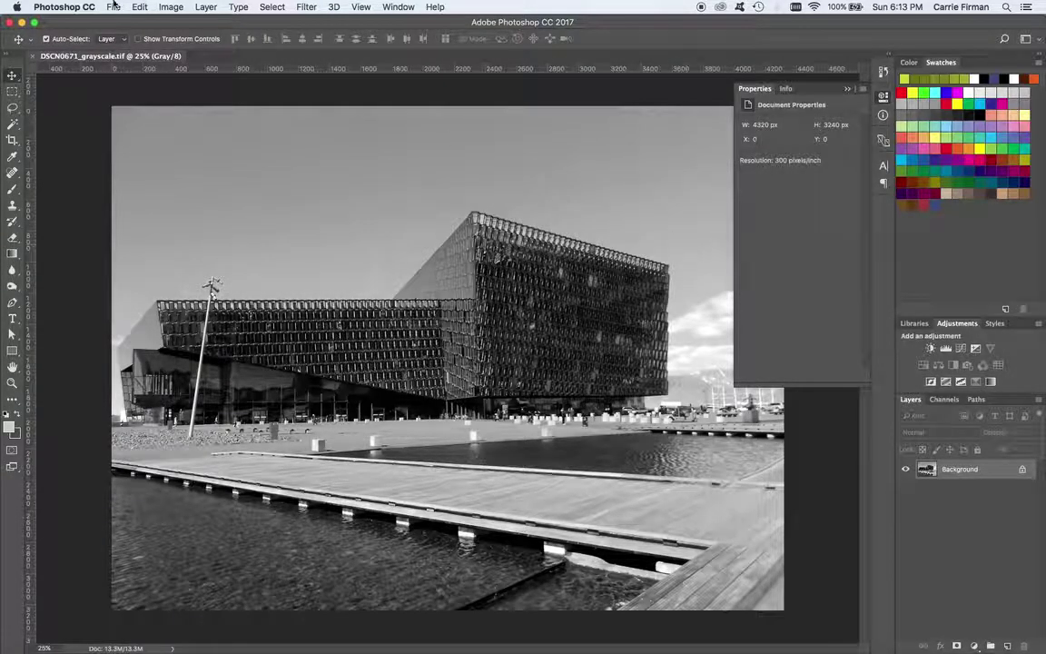
Step: Reopen the original color photo DSCN0671.JPG from the recent files
left_click(112, 7)
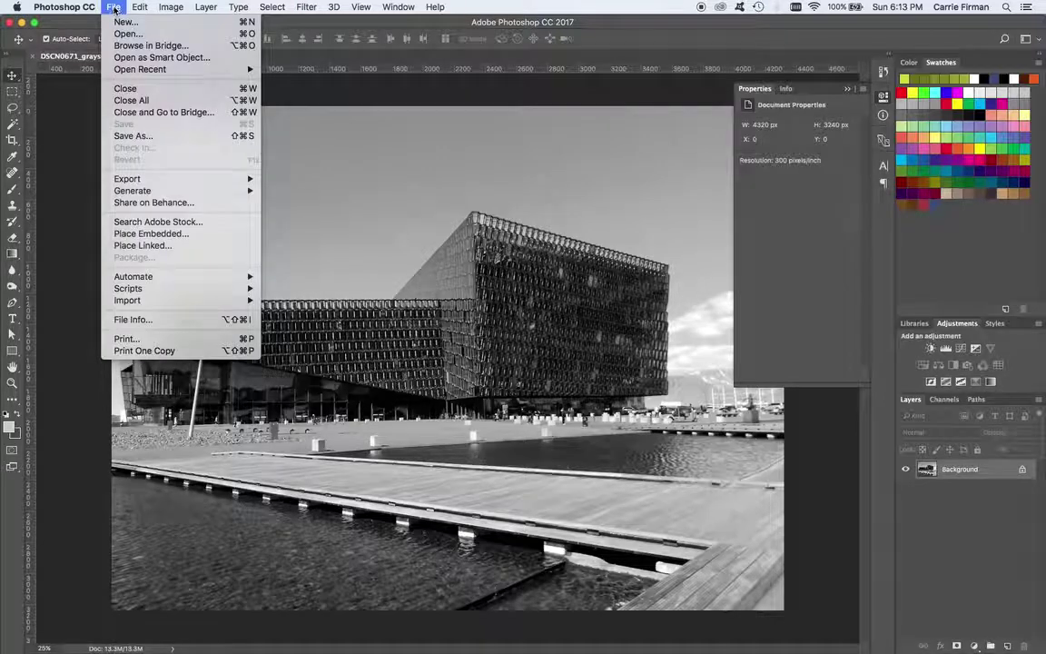
mouse_move(129, 71)
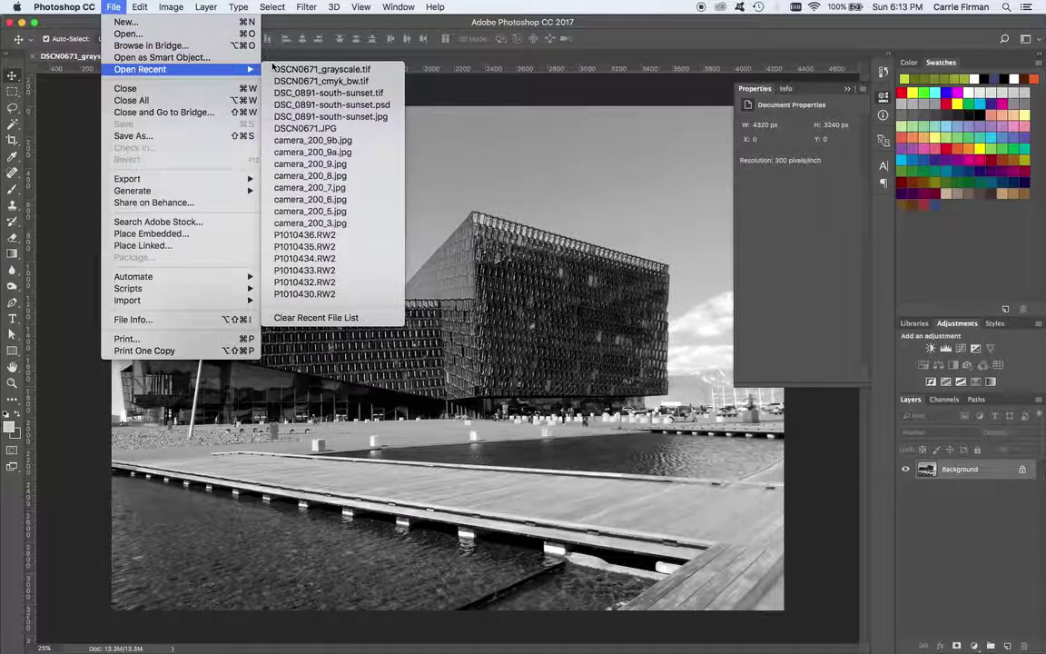
left_click(295, 129)
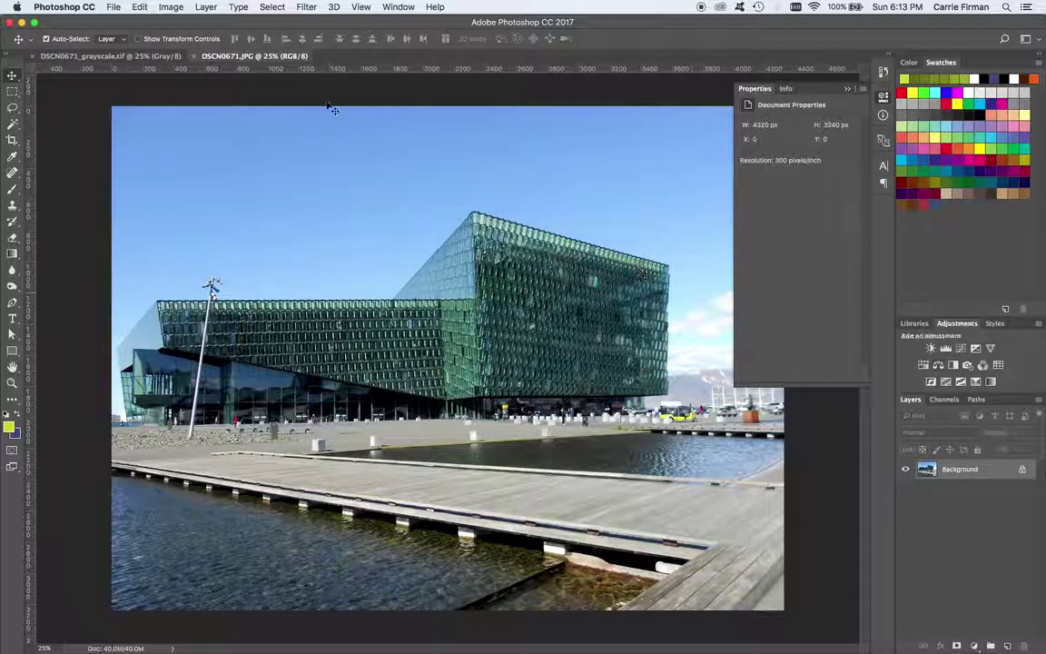
Step: Convert the original DSCN0671.JPG directly to Grayscale mode, discarding its color information
left_click(171, 8)
mouse_move(168, 22)
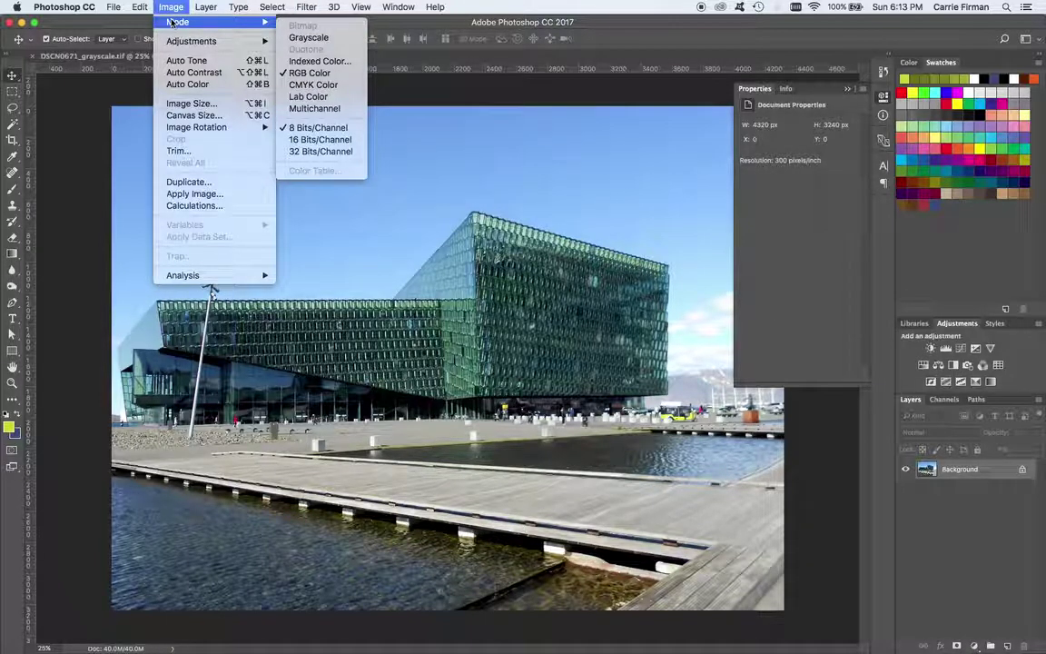
left_click(354, 37)
left_click(603, 245)
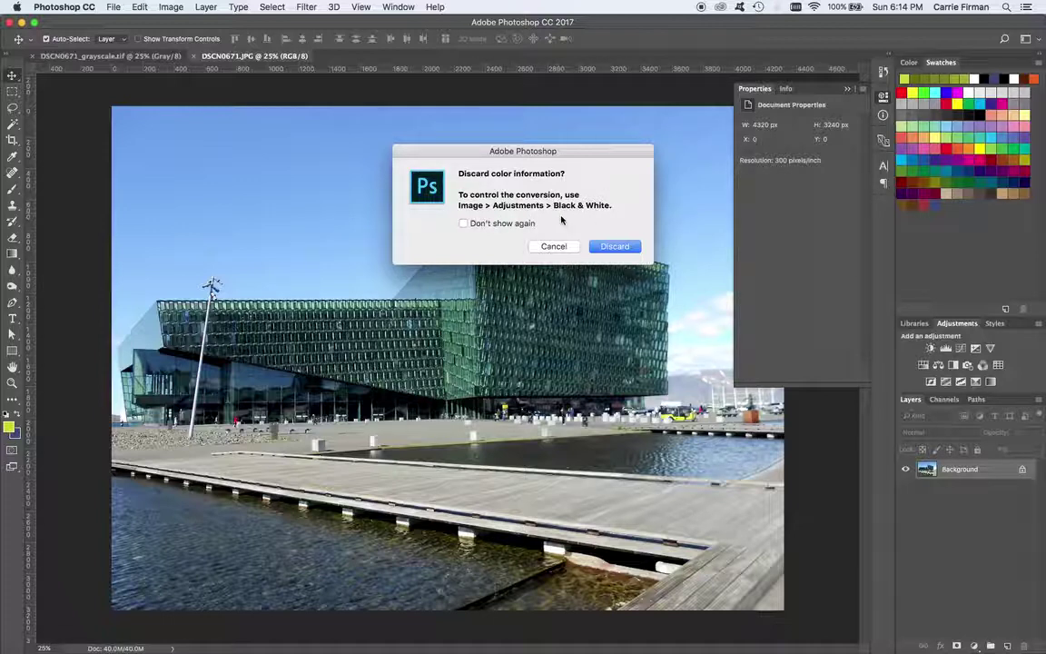
left_click(621, 250)
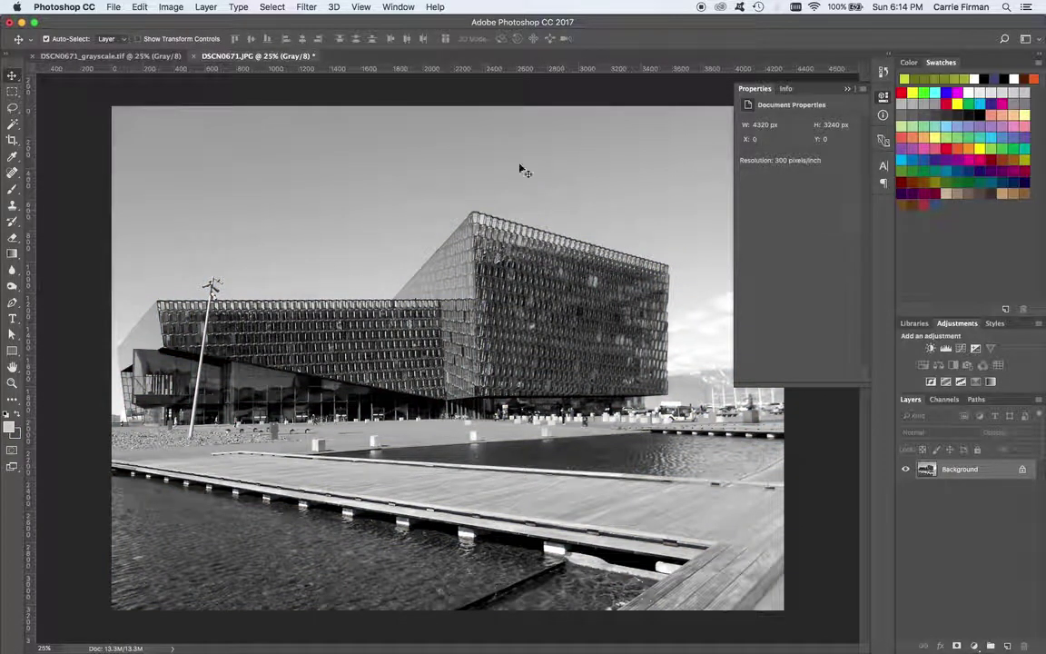
Step: Arrange the two open documents side by side in a 2-up Vertical layout and collapse the document properties covering the image
left_click(367, 8)
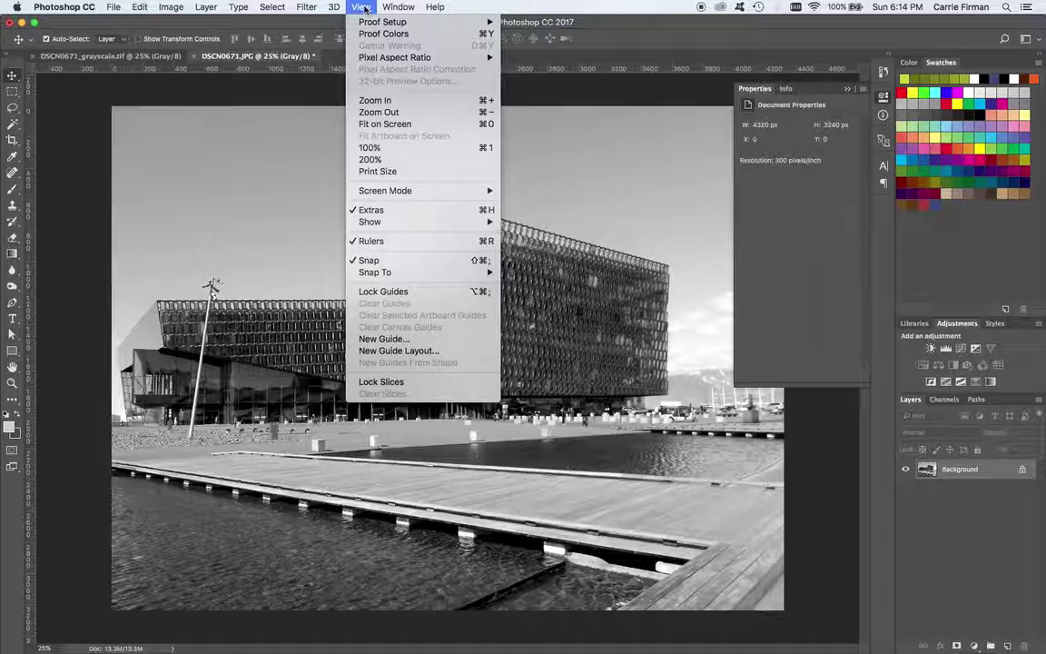
mouse_move(401, 9)
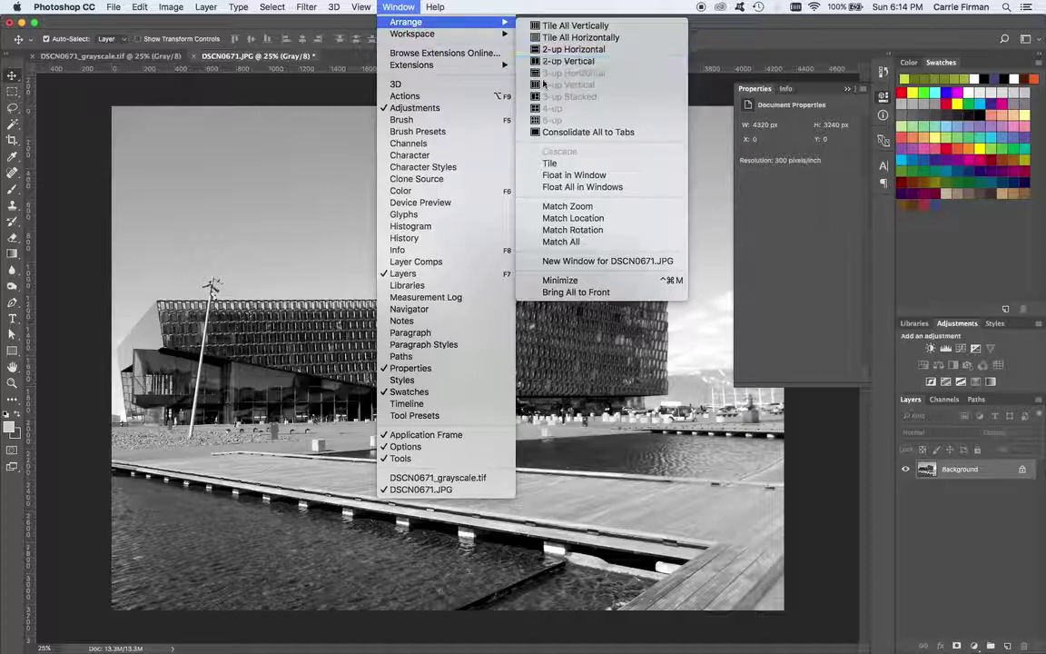
left_click(558, 61)
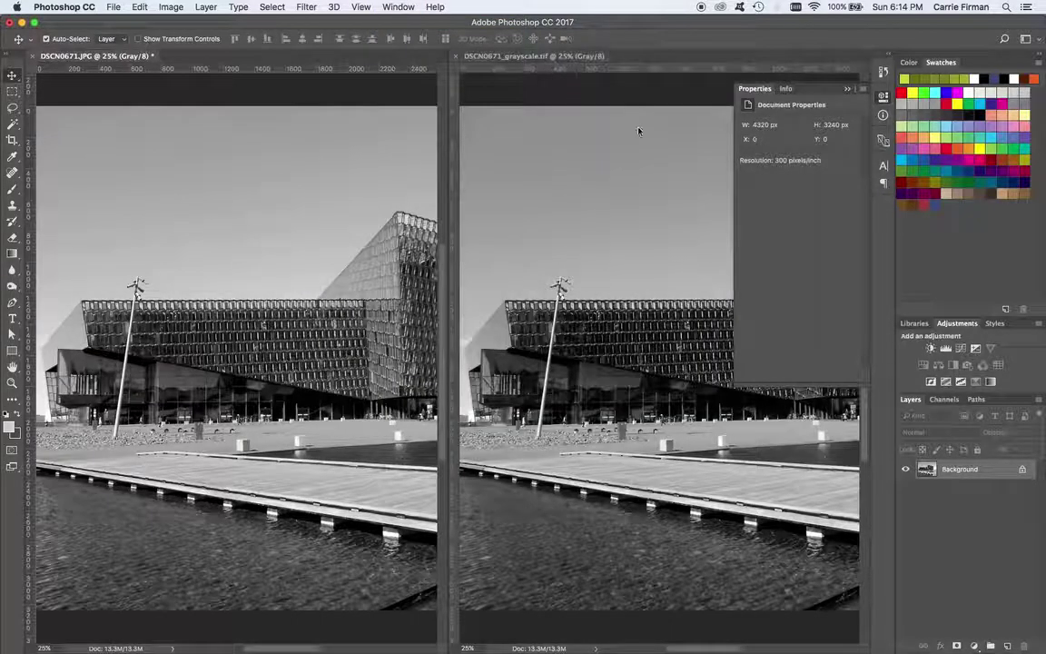
left_click(846, 89)
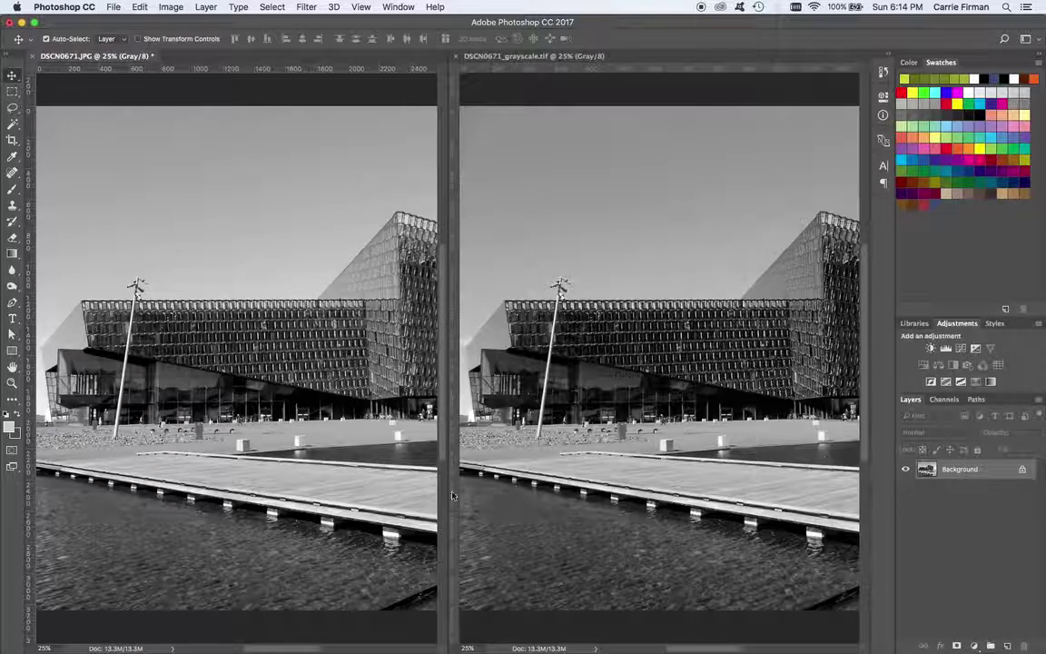
Step: Compare the two grayscale conversions by shifting the divider between the documents, and return it to about the middle
left_click_drag(452, 495, 130, 529)
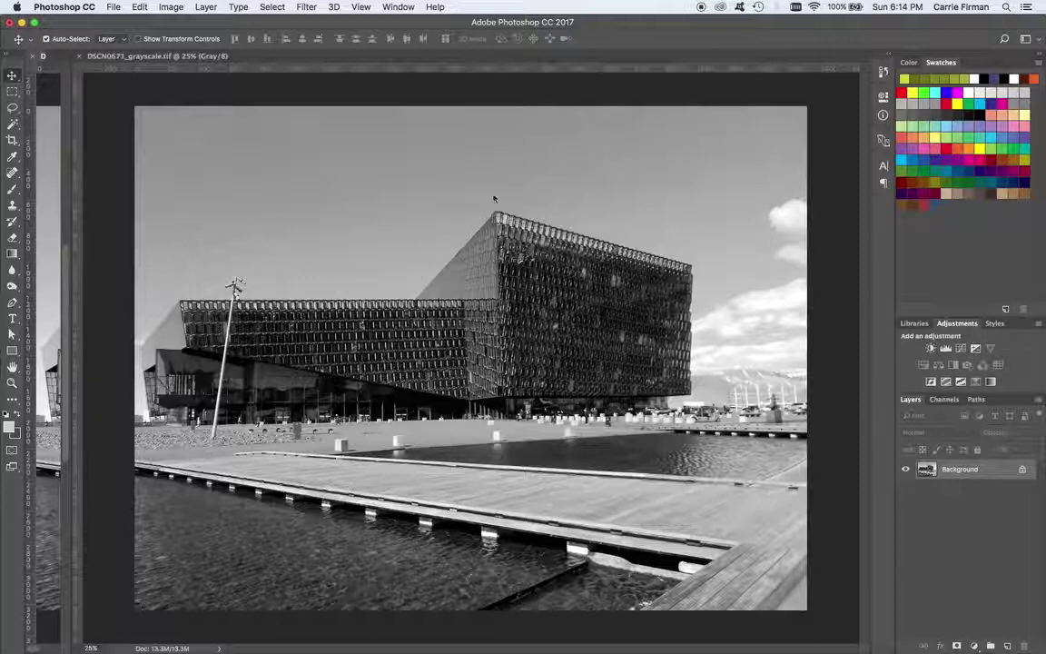
left_click_drag(72, 323, 358, 305)
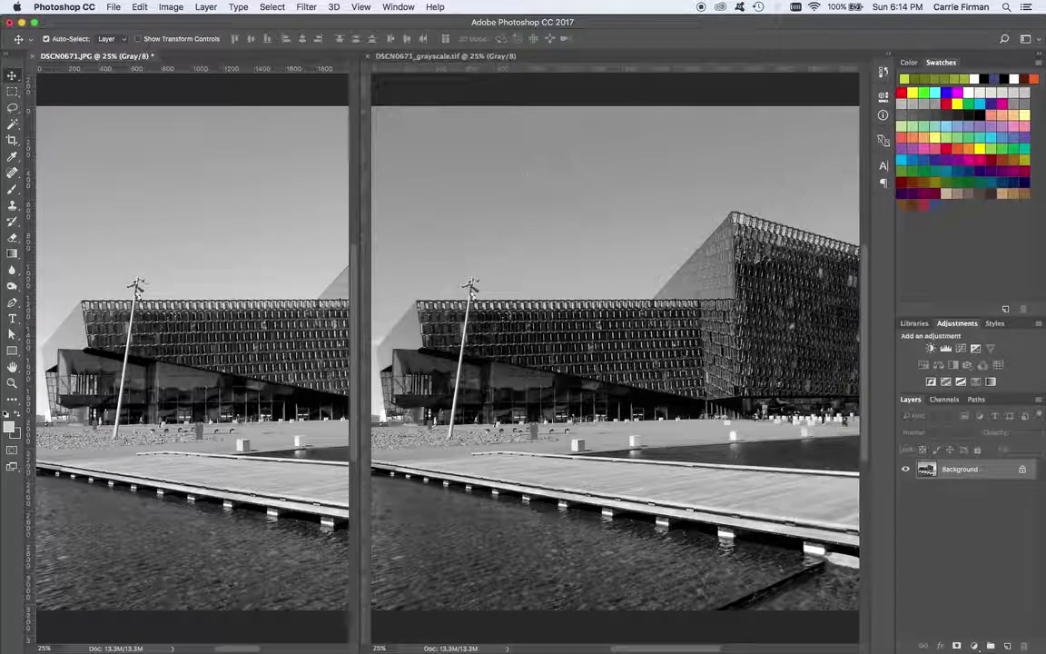
left_click_drag(361, 300, 446, 341)
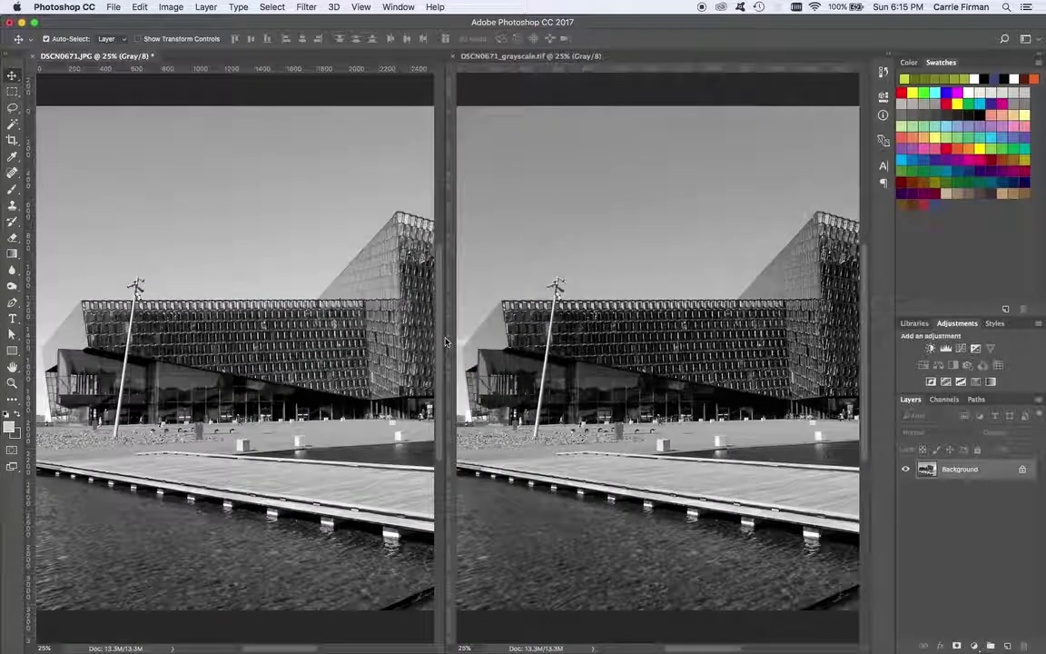